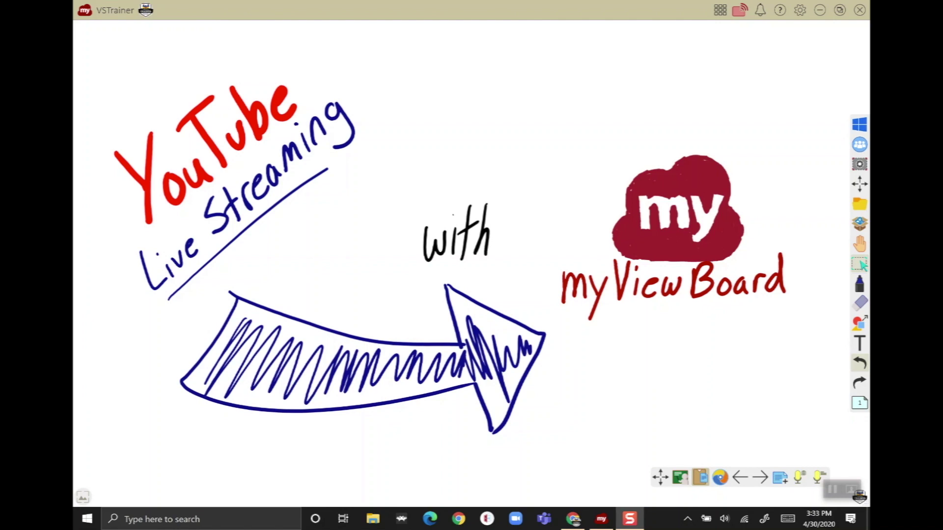
Step: Advance myViewBoard to page 2, the 'Activity 1: The Area Is...' area worksheet
{"action": "left_click", "coordinate": [760, 477]}
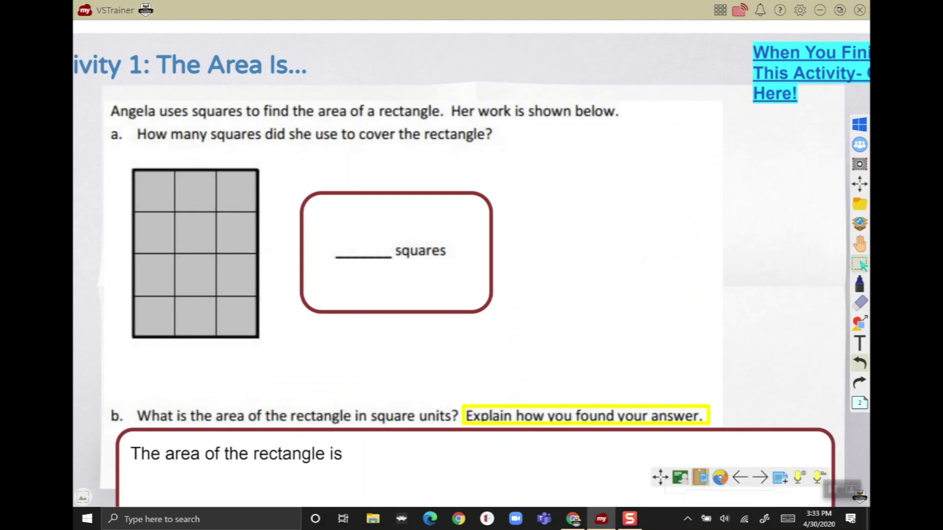
Step: In the browser, choose Go live from YouTube's Create menu to open a new stream form
{"action": "left_click", "coordinate": [573, 519]}
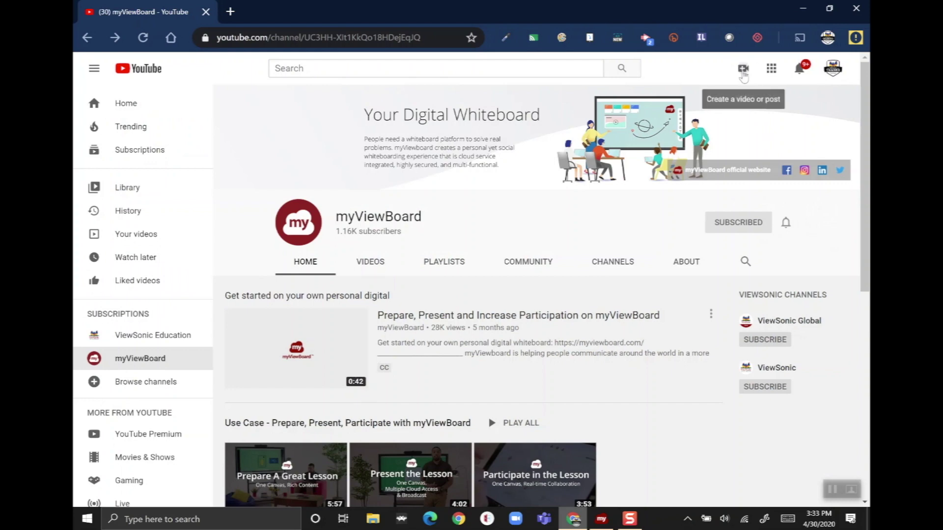
{"action": "left_click", "coordinate": [743, 69]}
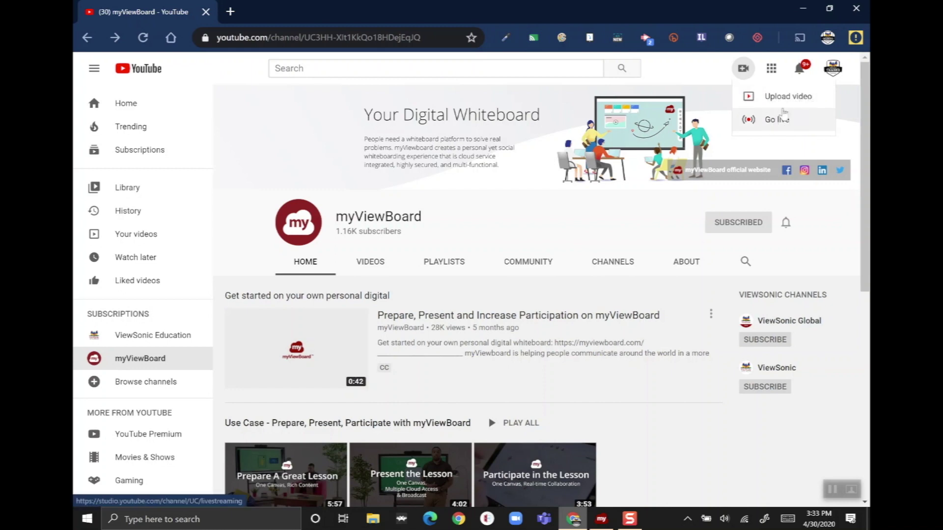
{"action": "left_click", "coordinate": [779, 121]}
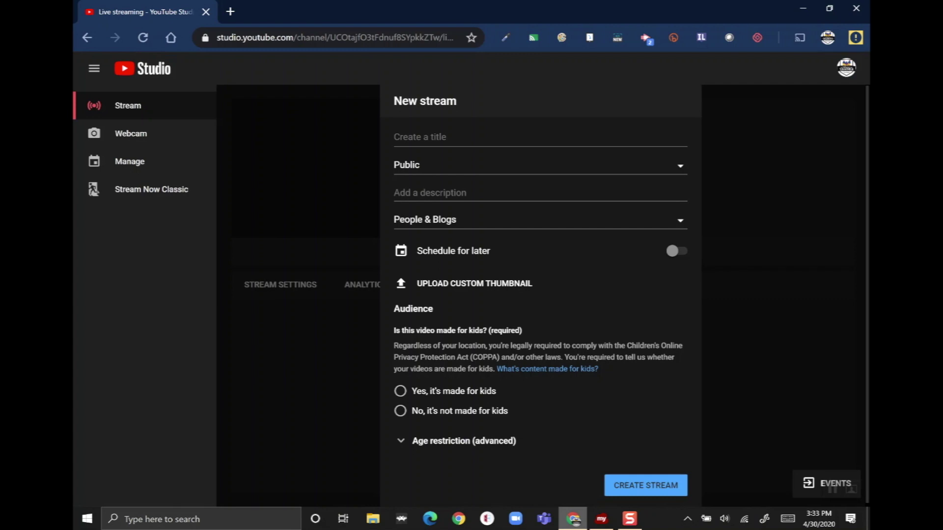
Step: Title the new stream 'Math Area Lesson' and set its visibility to Unlisted
{"action": "left_click", "coordinate": [541, 137]}
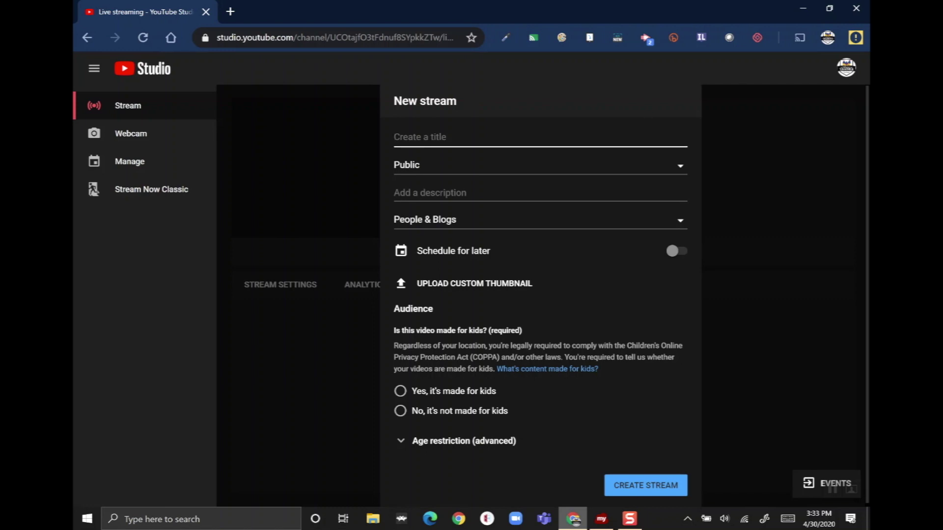
{"action": "type", "text": "Math Area Lesson"}
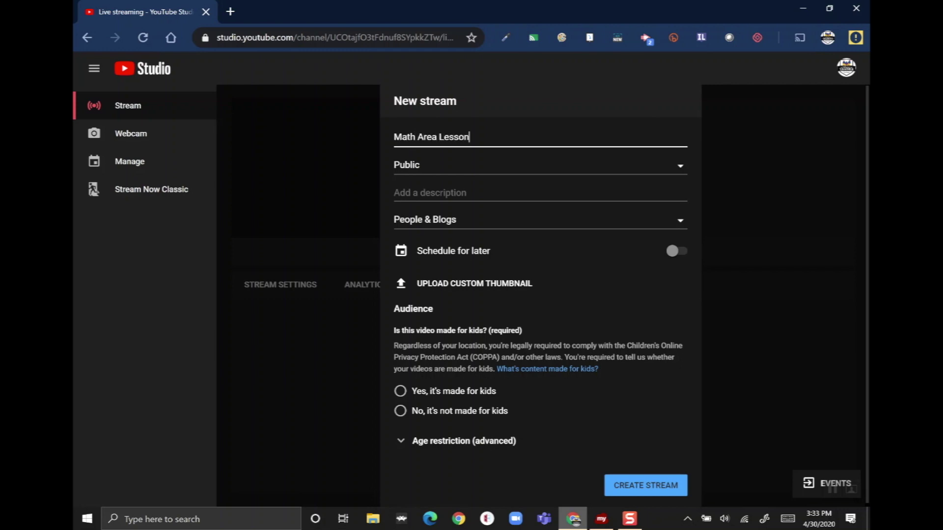
{"action": "left_click", "coordinate": [456, 167]}
{"action": "left_click", "coordinate": [473, 208]}
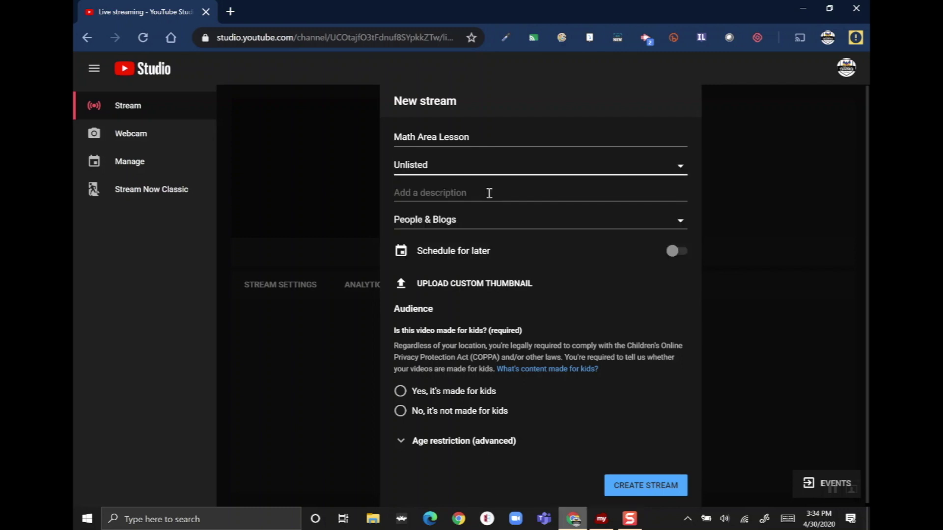
Step: Set the stream category to Education
{"action": "left_click", "coordinate": [491, 192]}
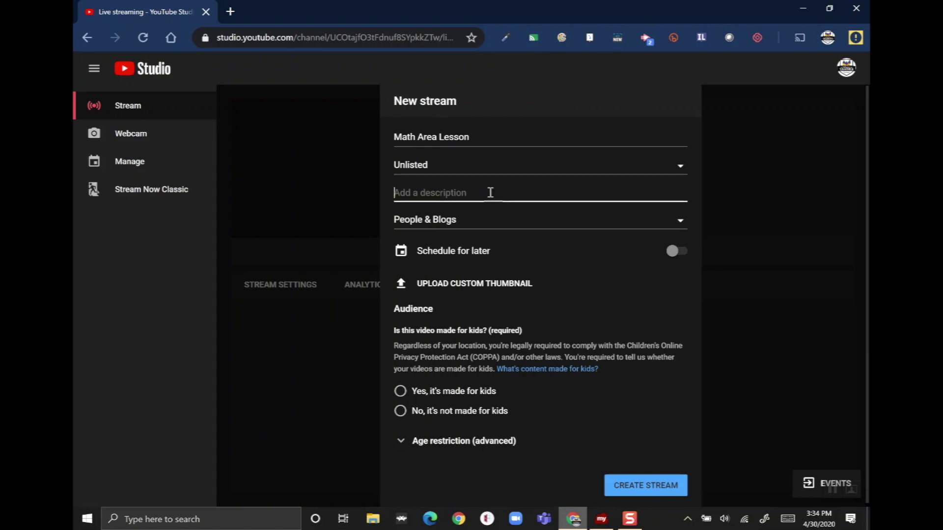
{"action": "left_click", "coordinate": [475, 226]}
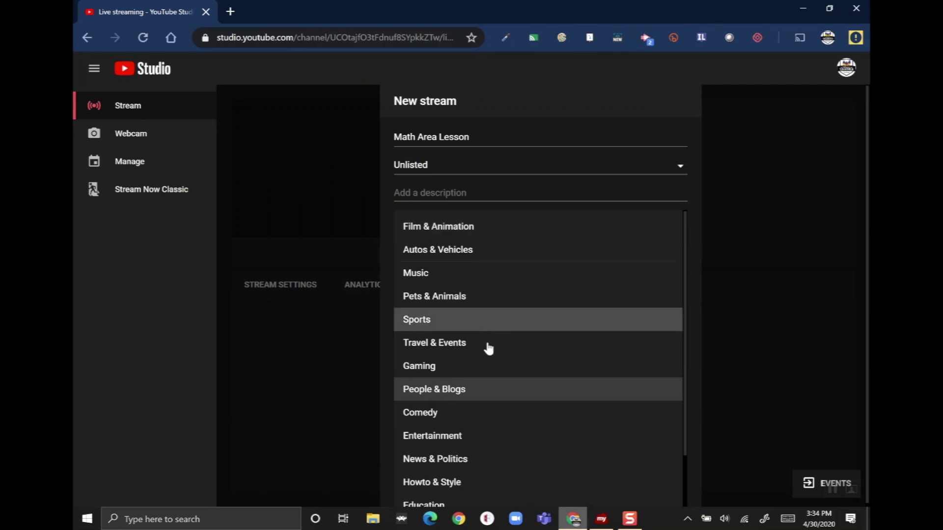
{"action": "scroll", "coordinate": [491, 436], "scroll_direction": "down", "scroll_amount": 2}
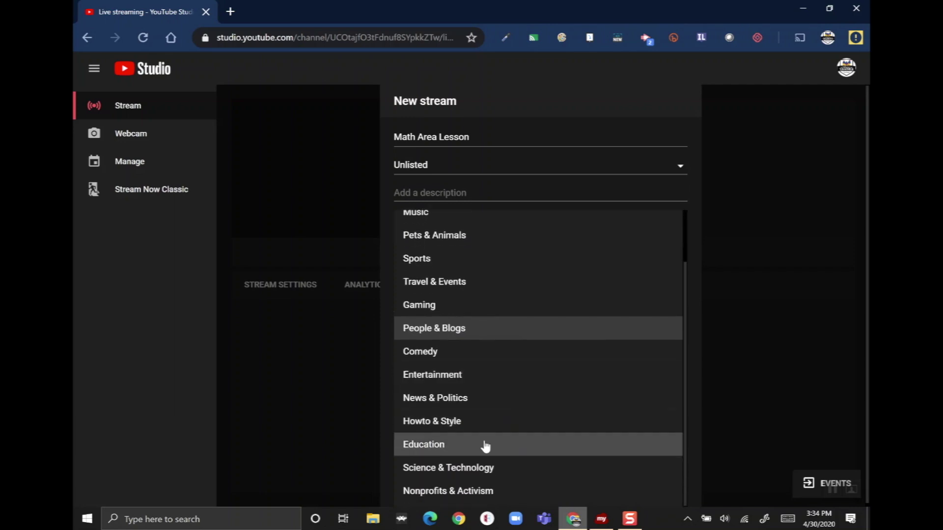
{"action": "left_click", "coordinate": [485, 445]}
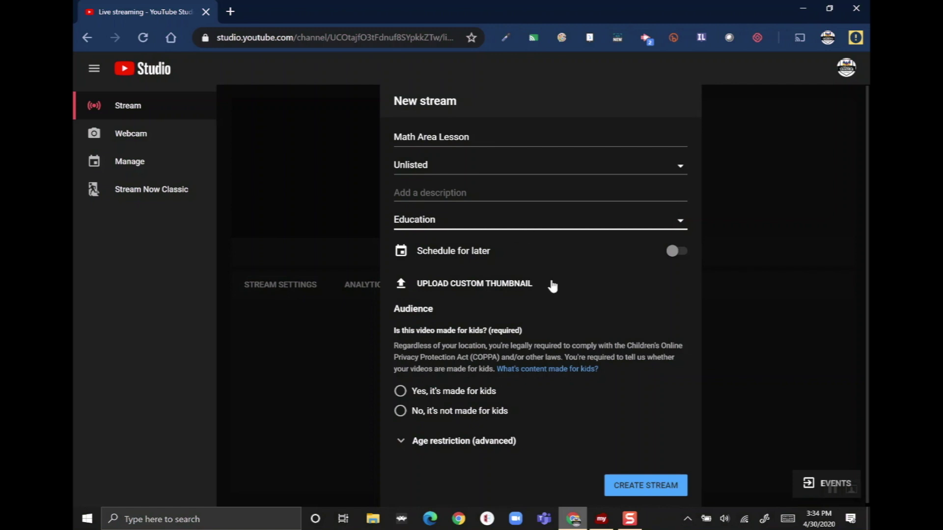
Step: Keep Schedule for later off, select 'Yes, it's made for kids', and create the stream
{"action": "left_click", "coordinate": [673, 252]}
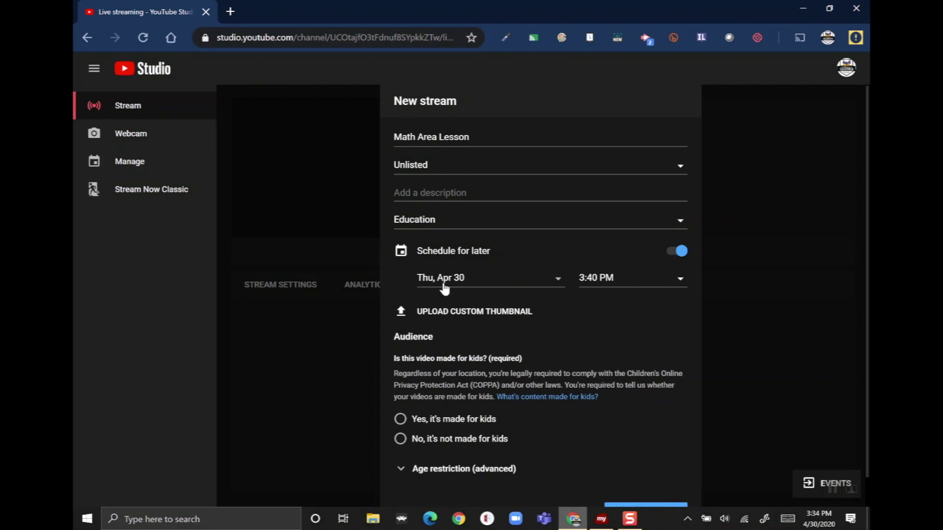
{"action": "left_click", "coordinate": [682, 253]}
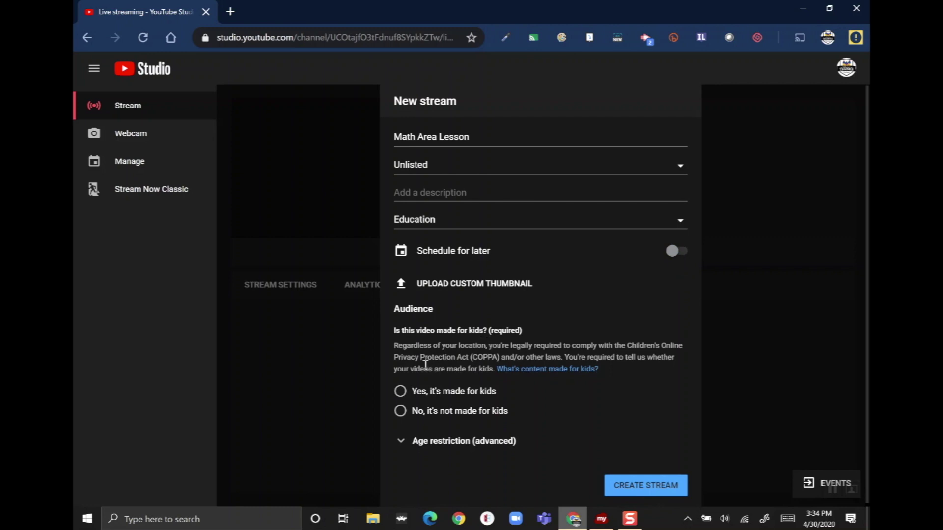
{"action": "left_click", "coordinate": [418, 394]}
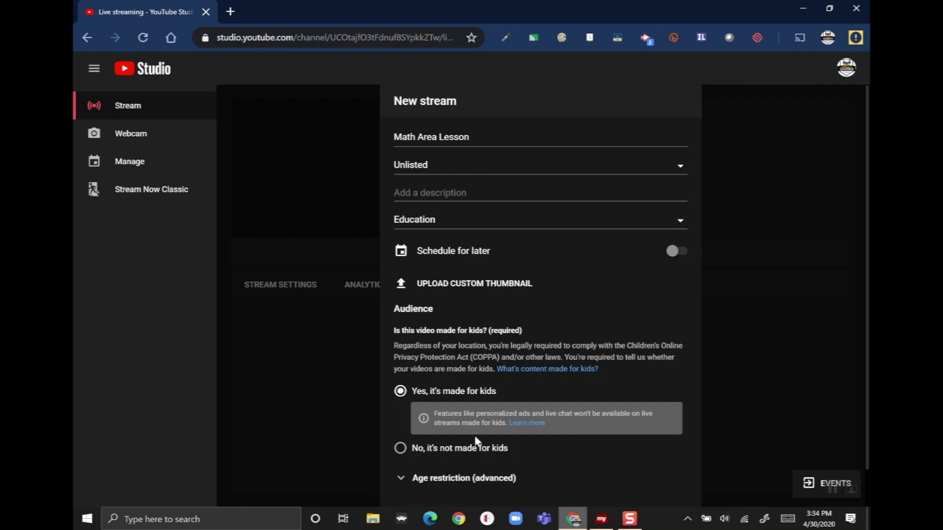
{"action": "scroll", "coordinate": [523, 433], "scroll_direction": "down", "scroll_amount": 1}
{"action": "scroll", "coordinate": [526, 442], "scroll_direction": "down", "scroll_amount": 1}
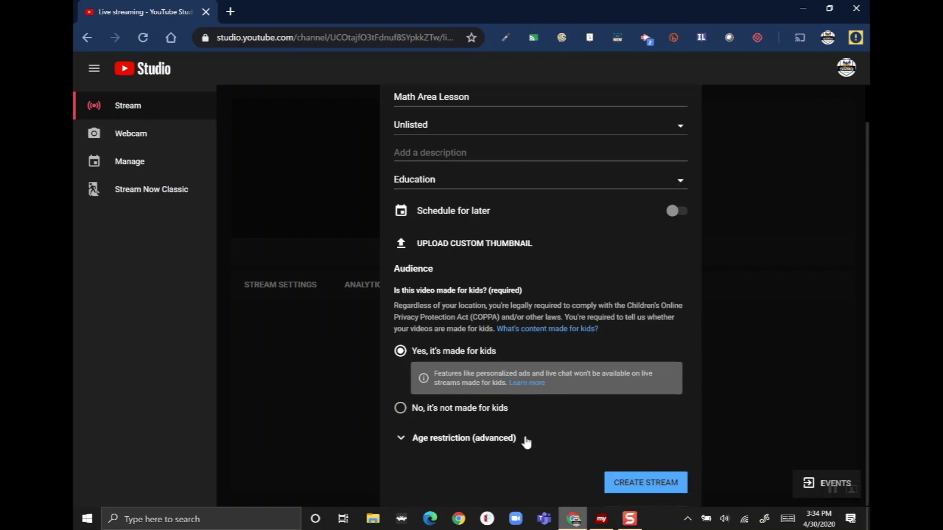
{"action": "left_click", "coordinate": [623, 483]}
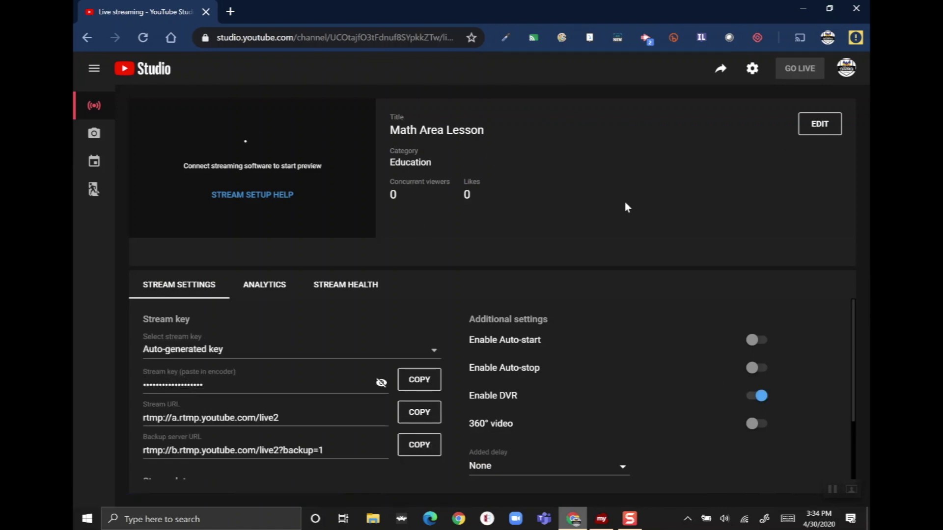
{"action": "scroll", "coordinate": [409, 384], "scroll_direction": "down", "scroll_amount": 1}
{"action": "scroll", "coordinate": [409, 384], "scroll_direction": "down", "scroll_amount": 3}
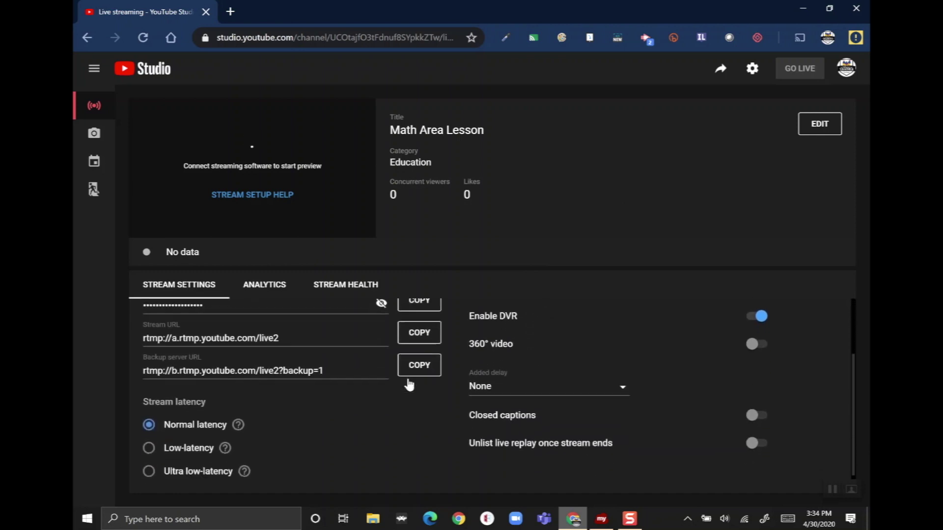
{"action": "scroll", "coordinate": [408, 378], "scroll_direction": "up", "scroll_amount": 3}
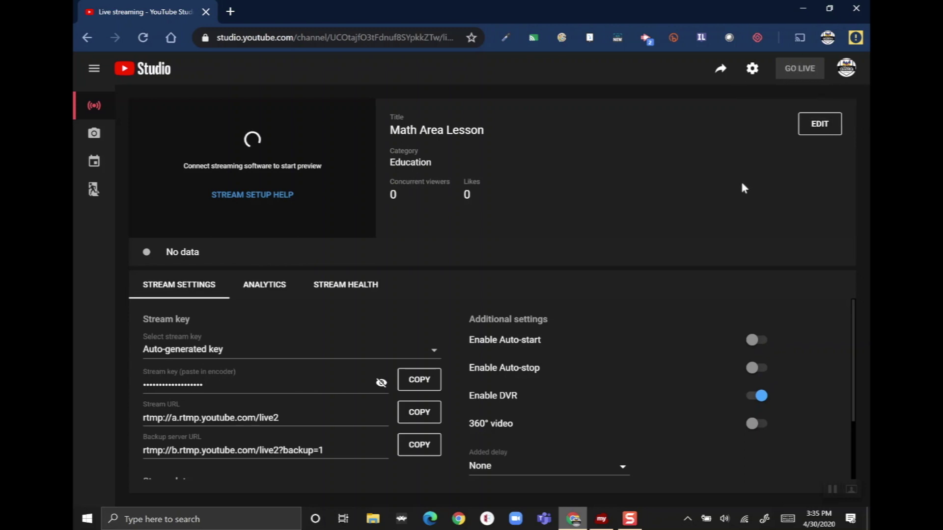
Step: Turn on Auto-start and Auto-stop for the Math Area Lesson stream
{"action": "left_click", "coordinate": [756, 340]}
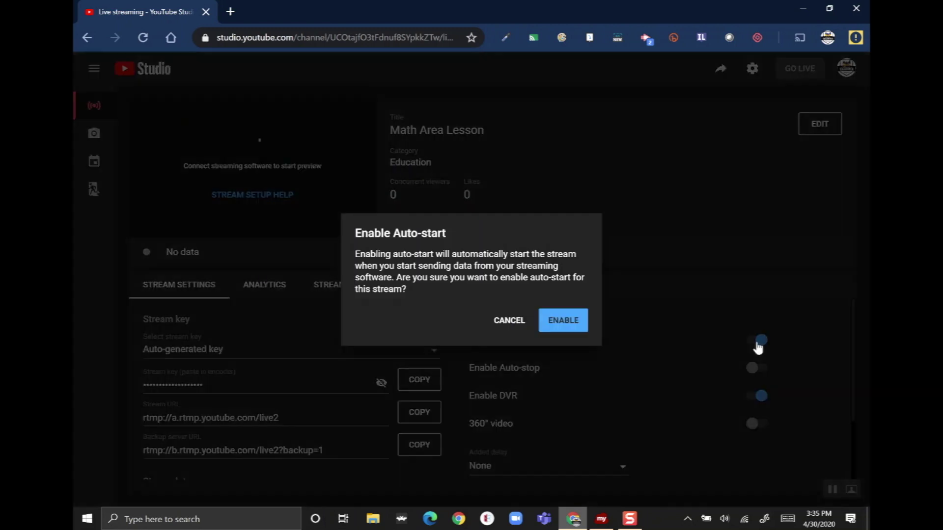
{"action": "left_click", "coordinate": [564, 321]}
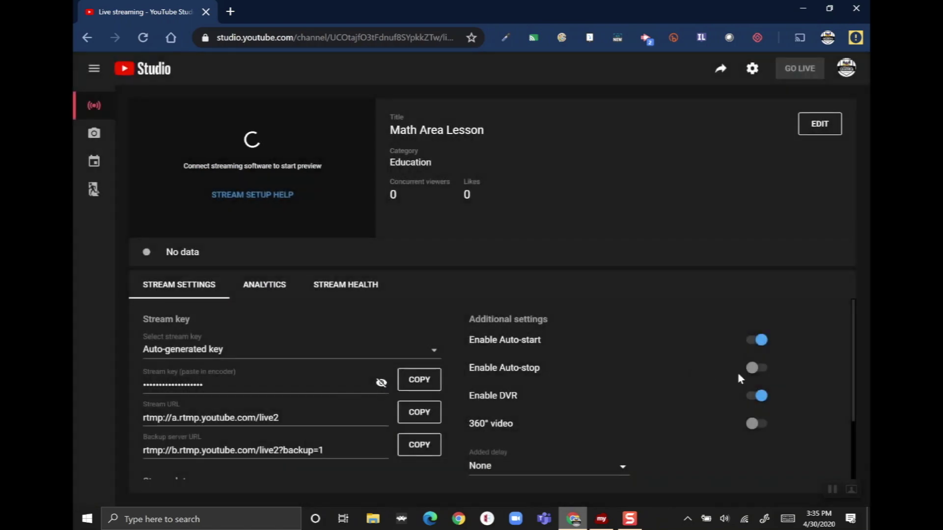
{"action": "left_click", "coordinate": [756, 369]}
{"action": "left_click", "coordinate": [564, 320]}
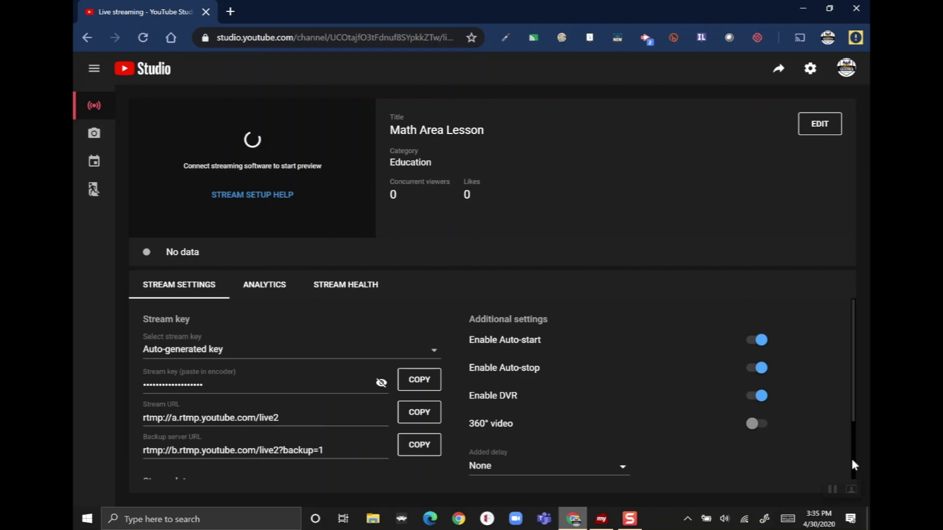
Step: Leave Added delay at None and switch on Closed captions
{"action": "scroll", "coordinate": [581, 409], "scroll_direction": "down", "scroll_amount": 1}
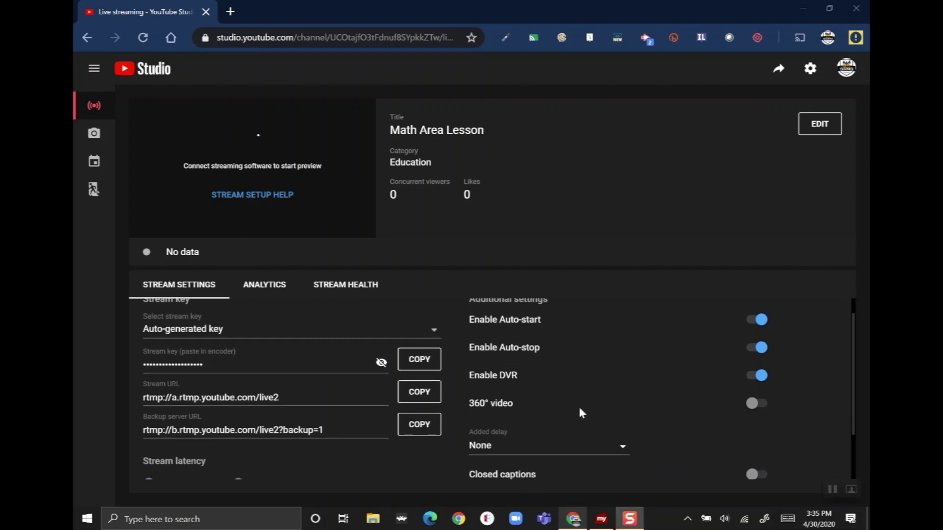
{"action": "scroll", "coordinate": [579, 409], "scroll_direction": "down", "scroll_amount": 1}
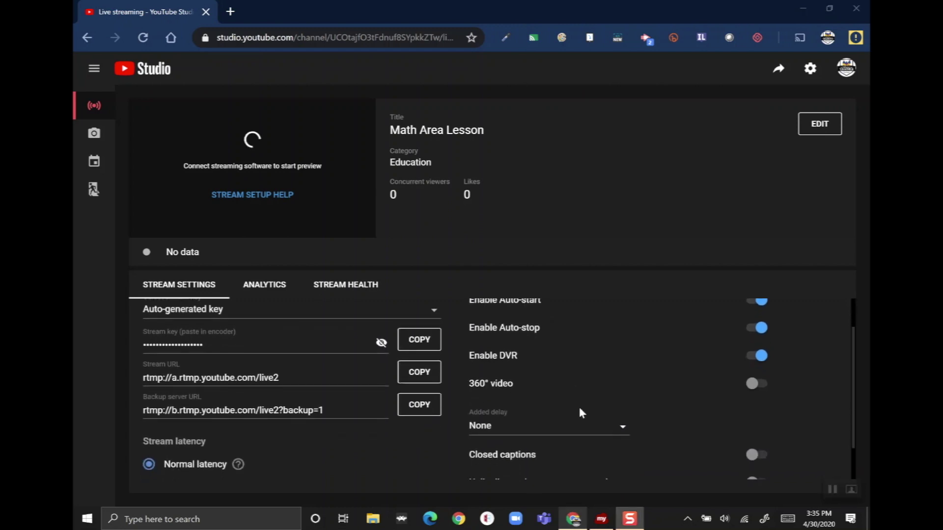
{"action": "left_click", "coordinate": [623, 414]}
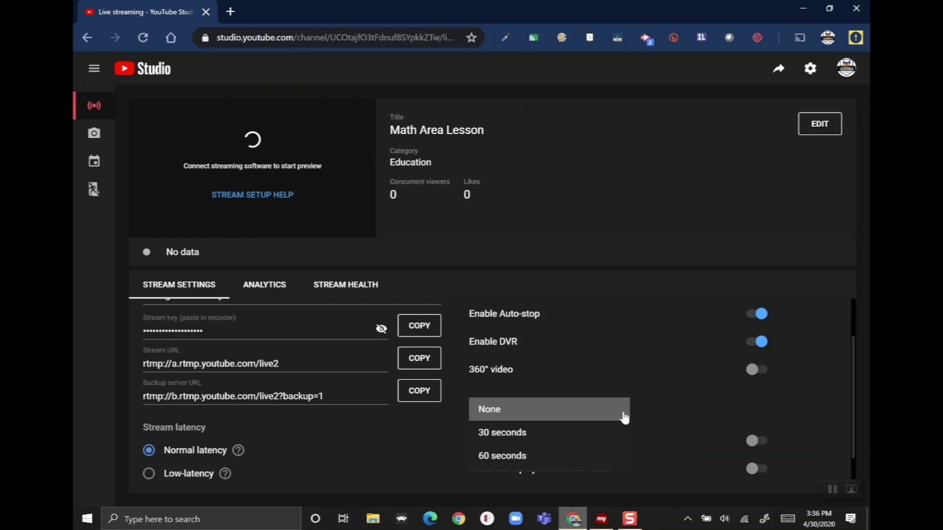
{"action": "left_click", "coordinate": [623, 417]}
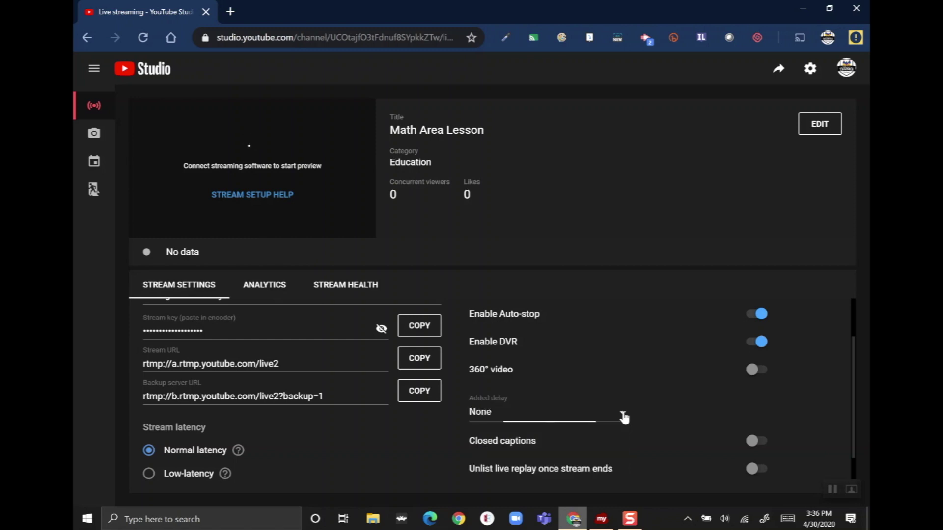
{"action": "left_click", "coordinate": [623, 417]}
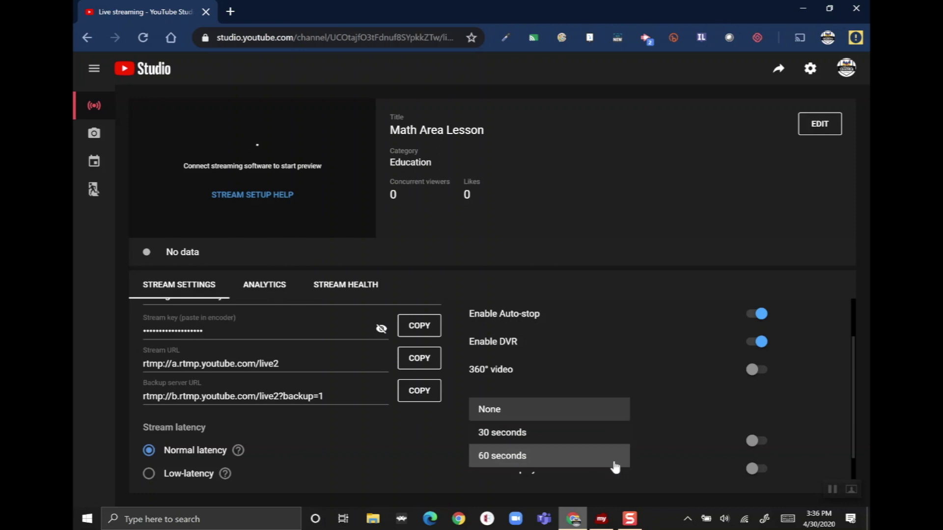
{"action": "left_click", "coordinate": [684, 392]}
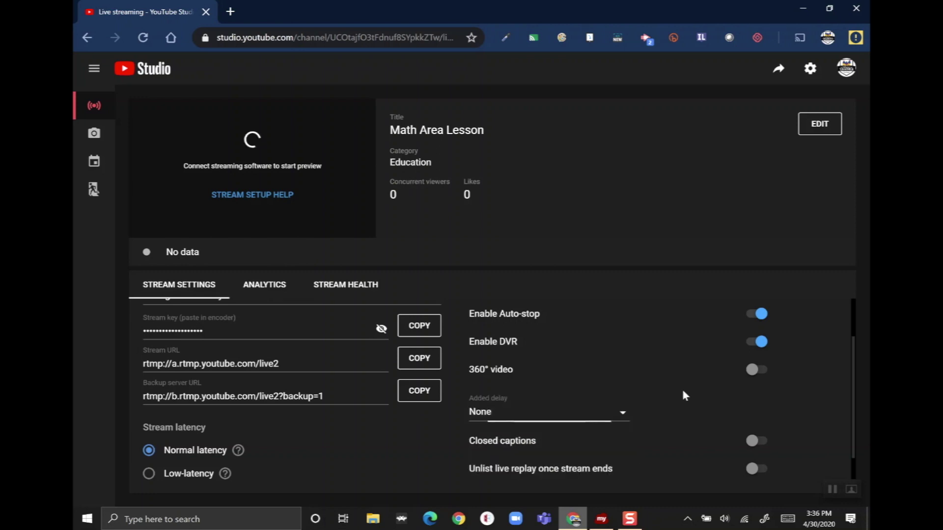
{"action": "scroll", "coordinate": [683, 393], "scroll_direction": "down", "scroll_amount": 1}
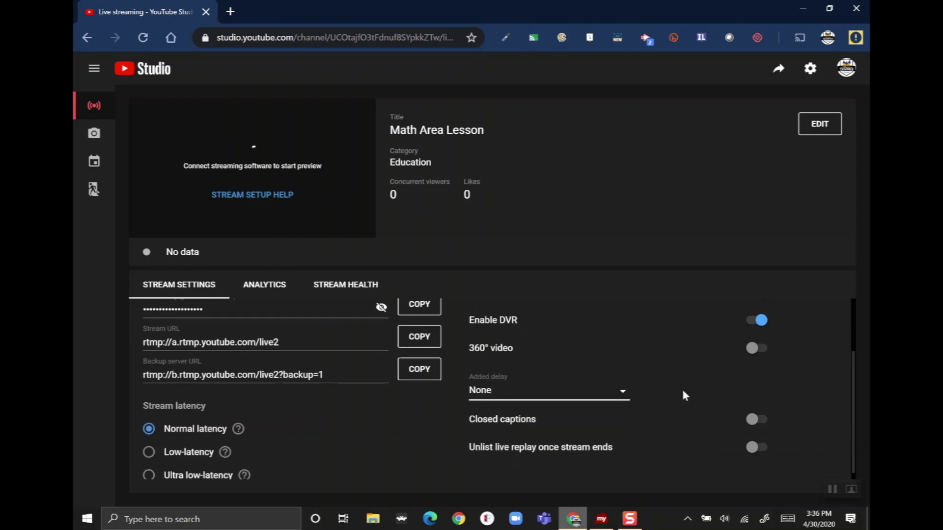
{"action": "left_click", "coordinate": [755, 416]}
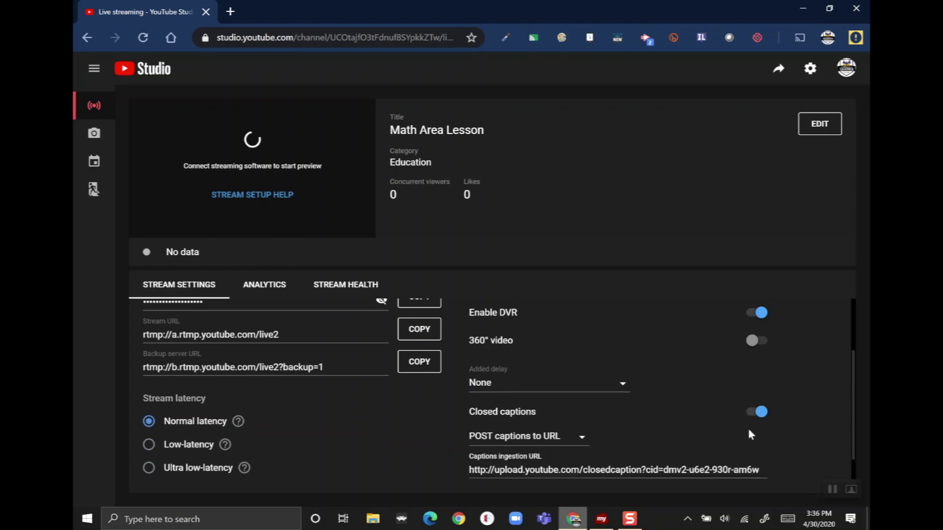
{"action": "scroll", "coordinate": [749, 430], "scroll_direction": "down", "scroll_amount": 1}
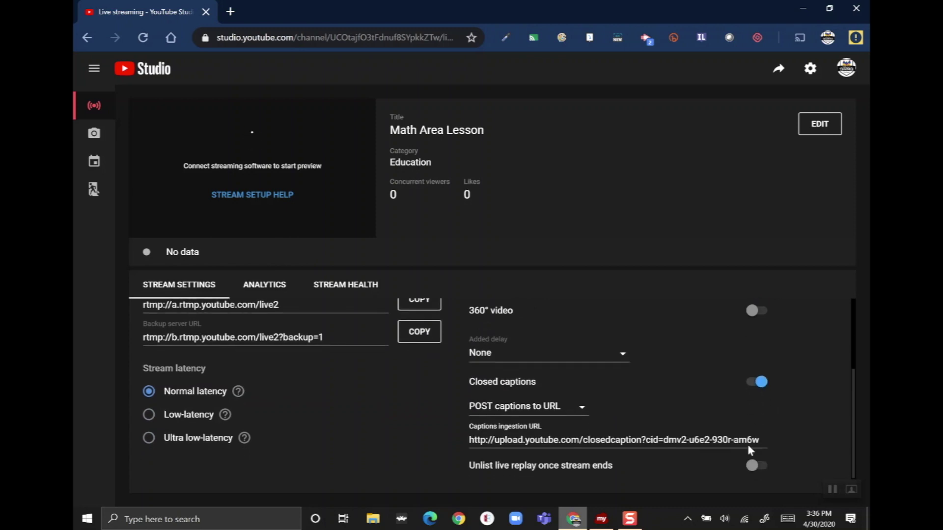
{"action": "scroll", "coordinate": [751, 424], "scroll_direction": "up", "scroll_amount": 3}
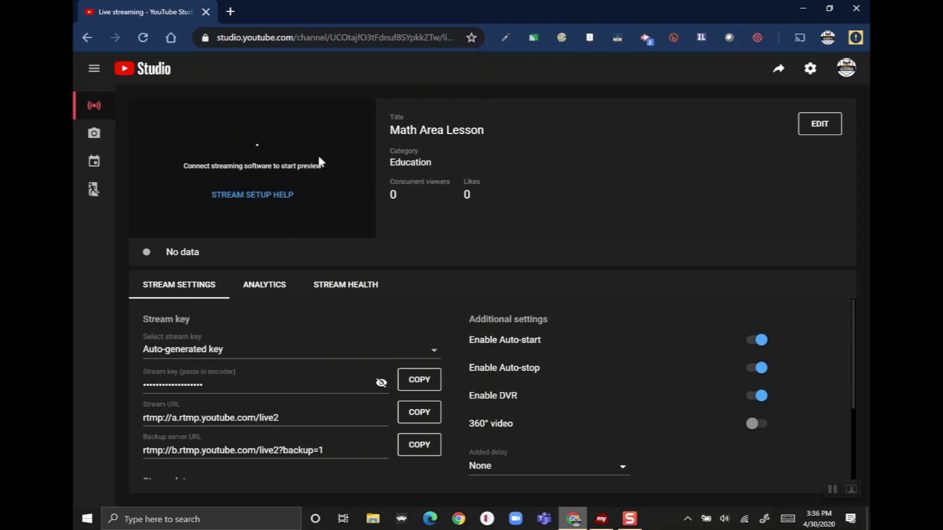
Step: Draw a blue arrow on the worksheet, then begin a 1280x720 (HD) live stream setup
{"action": "left_click", "coordinate": [600, 519]}
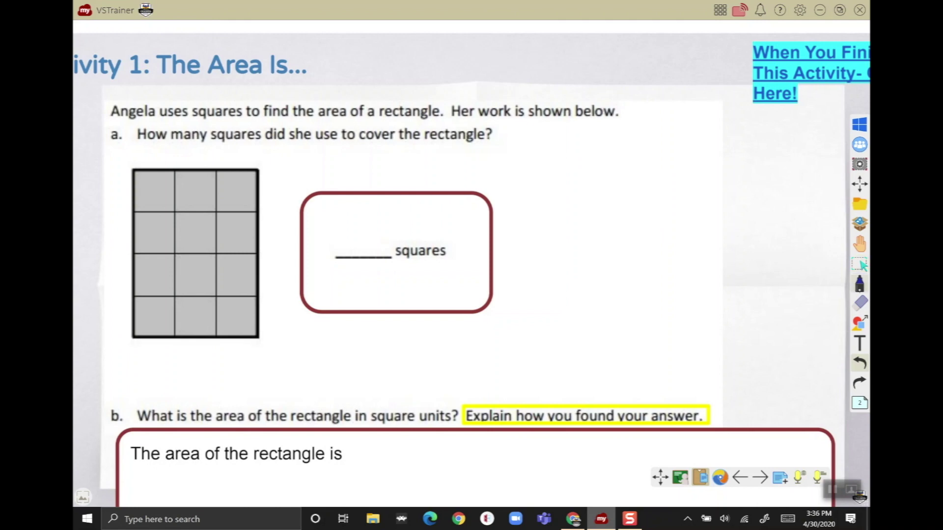
{"action": "mouse_move", "coordinate": [798, 202]}
{"action": "left_mouse_down"}
{"action": "mouse_move", "coordinate": [842, 170]}
{"action": "mouse_move", "coordinate": [841, 182]}
{"action": "left_mouse_up"}
{"action": "left_click", "coordinate": [859, 164]}
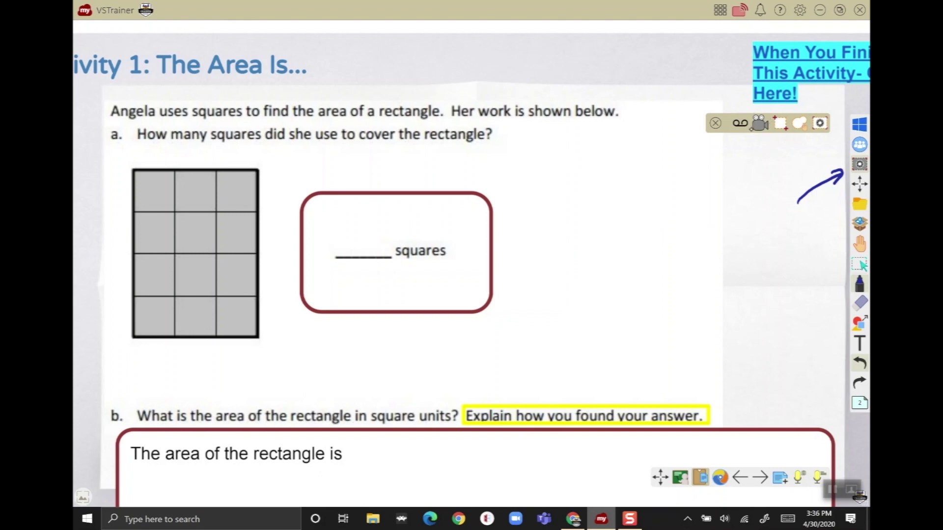
{"action": "left_click", "coordinate": [760, 123]}
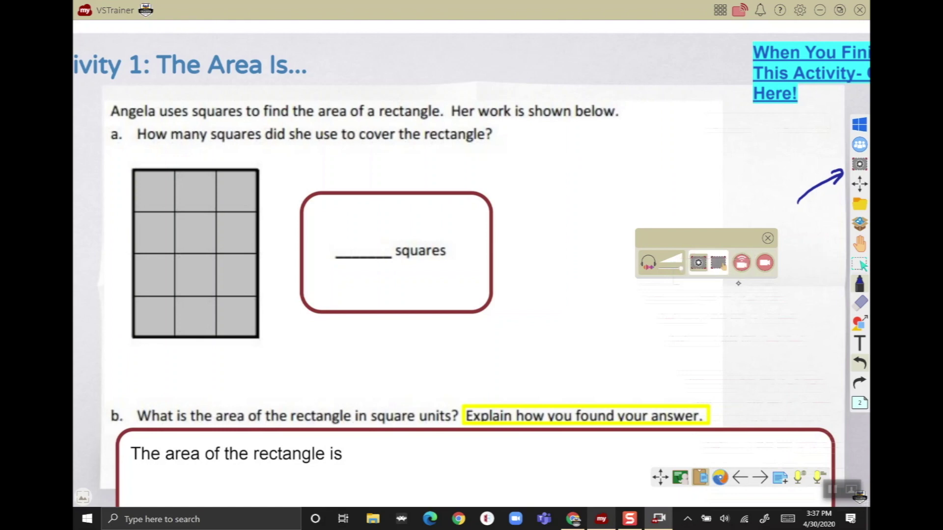
{"action": "left_click", "coordinate": [741, 262]}
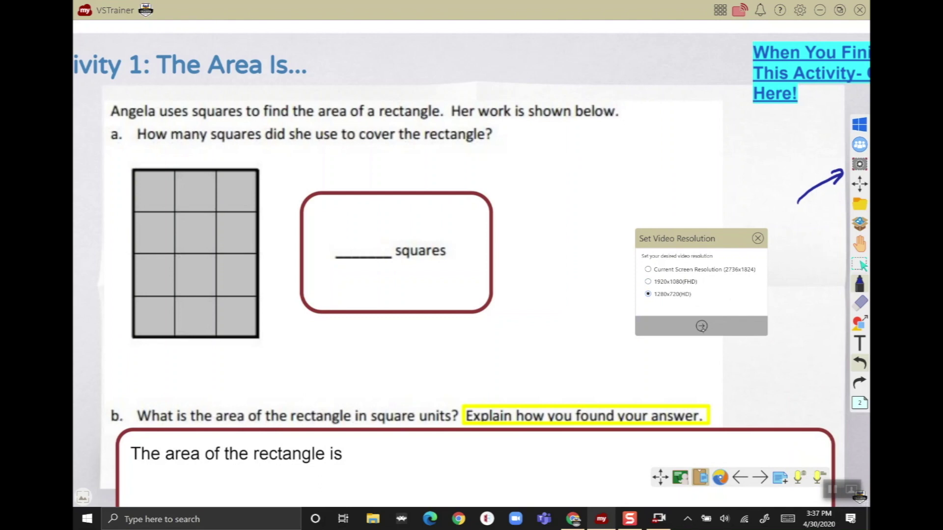
{"action": "left_click", "coordinate": [701, 327]}
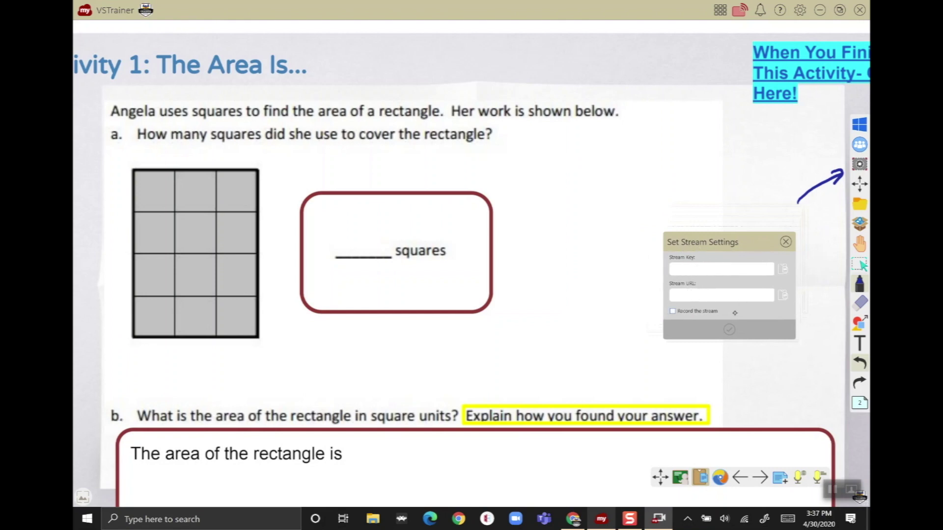
Step: Copy the YouTube Studio stream key into myViewBoard's stream key field
{"action": "left_click", "coordinate": [573, 516]}
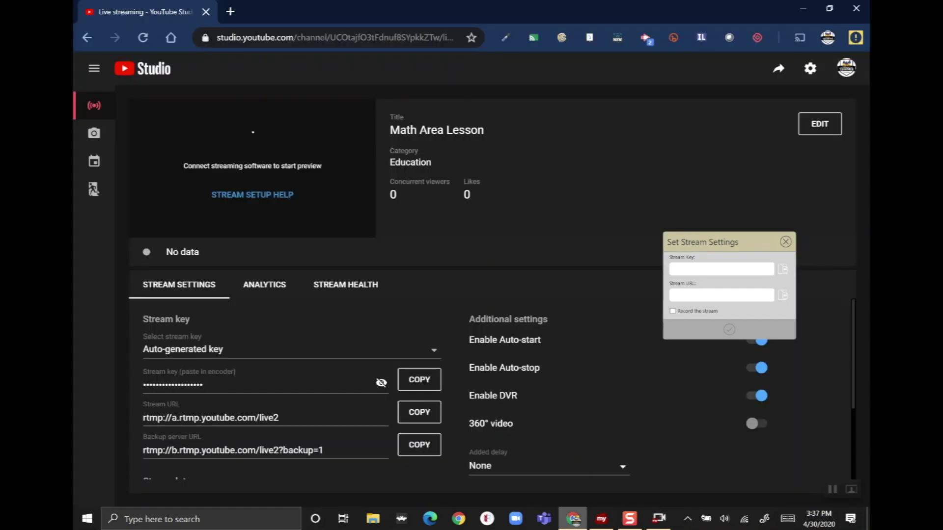
{"action": "left_click_drag", "start_coordinate": [713, 245], "coordinate": [692, 208]}
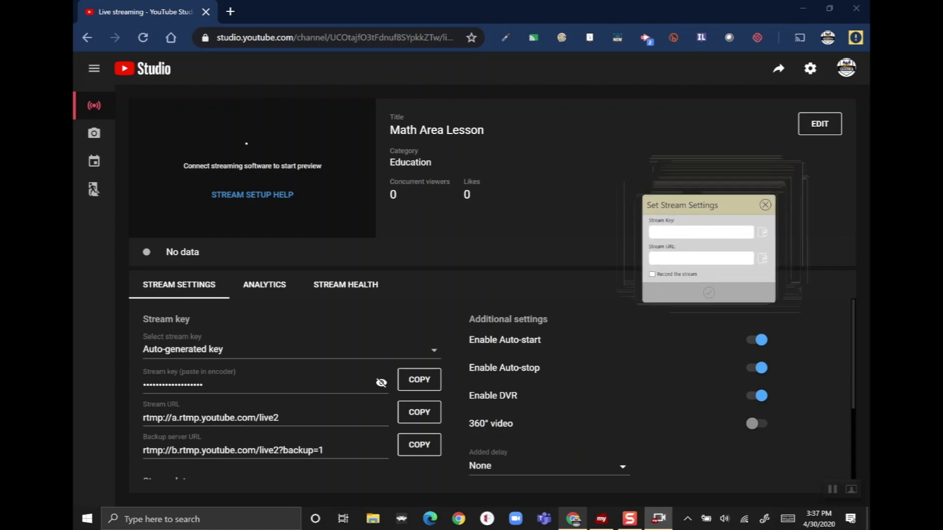
{"action": "left_click", "coordinate": [272, 378]}
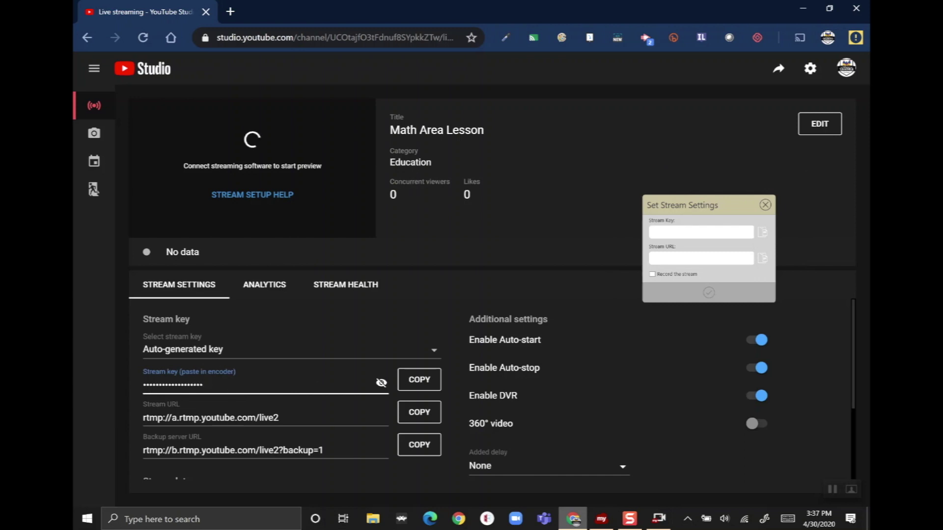
{"action": "left_click", "coordinate": [425, 386]}
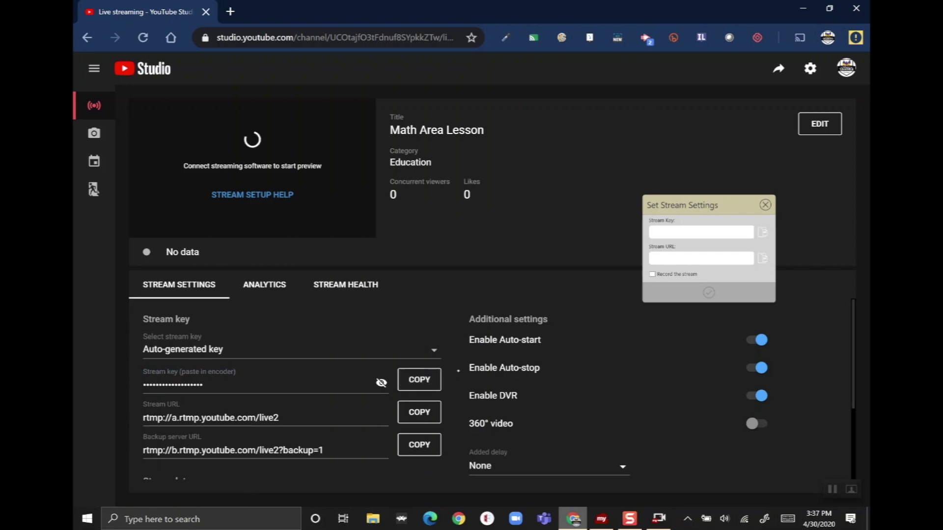
{"action": "left_click", "coordinate": [710, 233]}
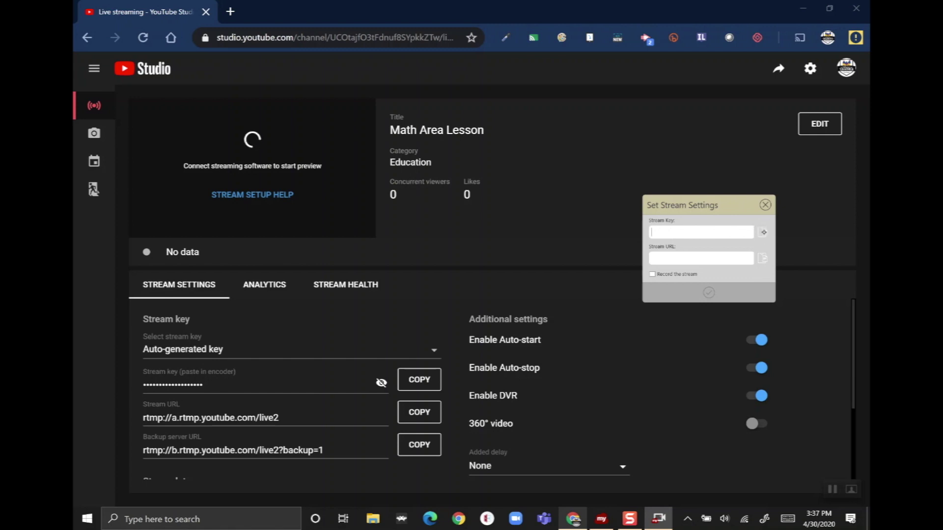
{"action": "left_click", "coordinate": [762, 234]}
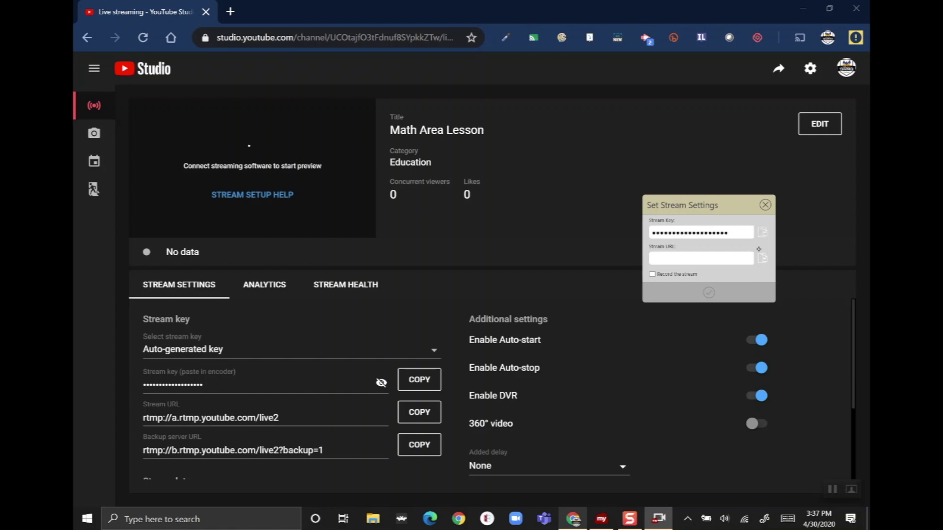
Step: Paste the stream URL rtmp://a.rtmp.youtube.com/live2 into myViewBoard and turn off recording
{"action": "left_click", "coordinate": [711, 259]}
{"action": "left_click", "coordinate": [343, 418]}
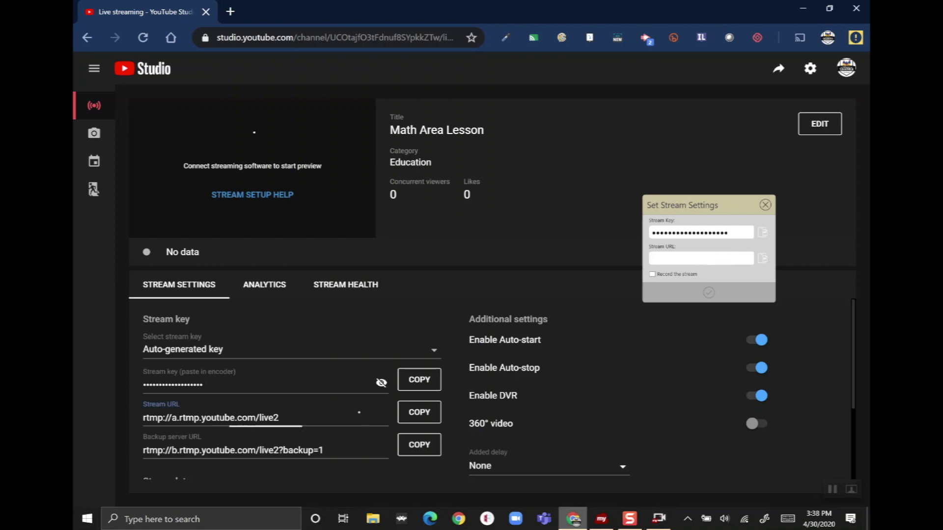
{"action": "left_click", "coordinate": [414, 417]}
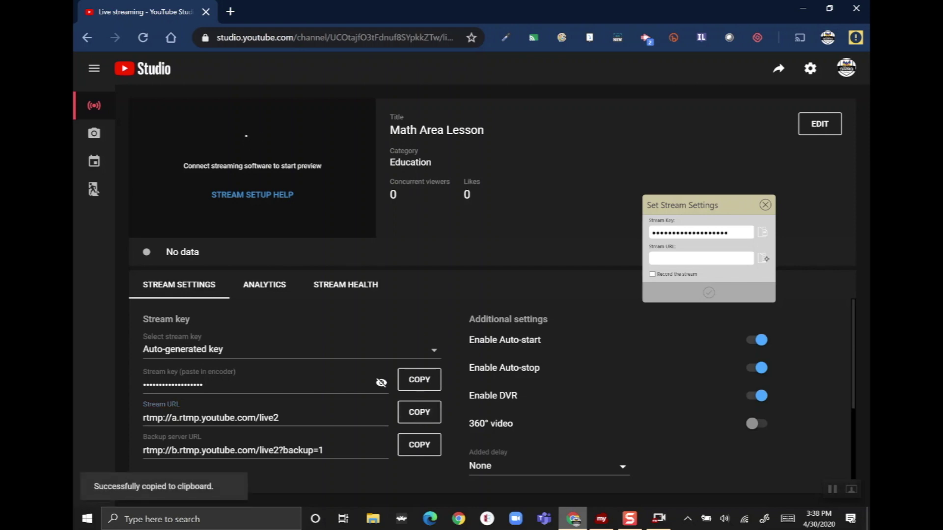
{"action": "left_click", "coordinate": [764, 258]}
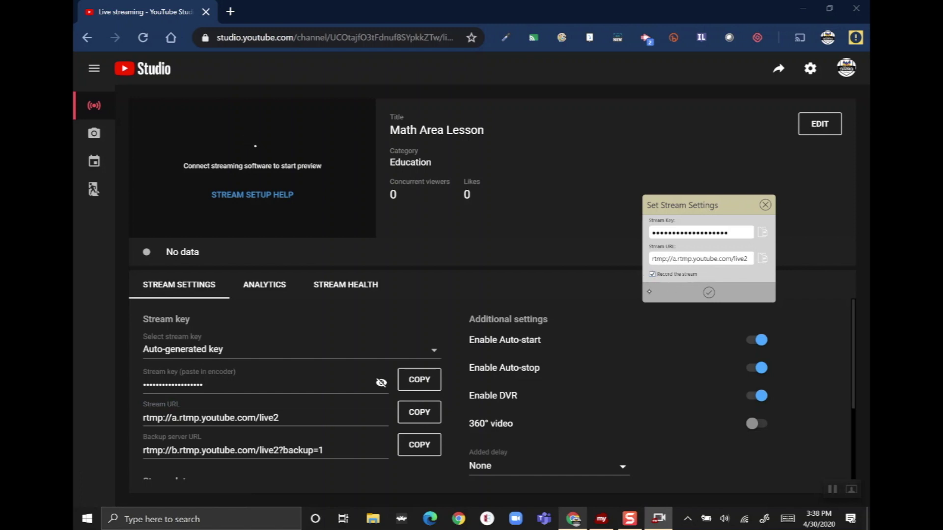
{"action": "left_click", "coordinate": [653, 274]}
{"action": "left_click_drag", "start_coordinate": [730, 205], "coordinate": [740, 179]}
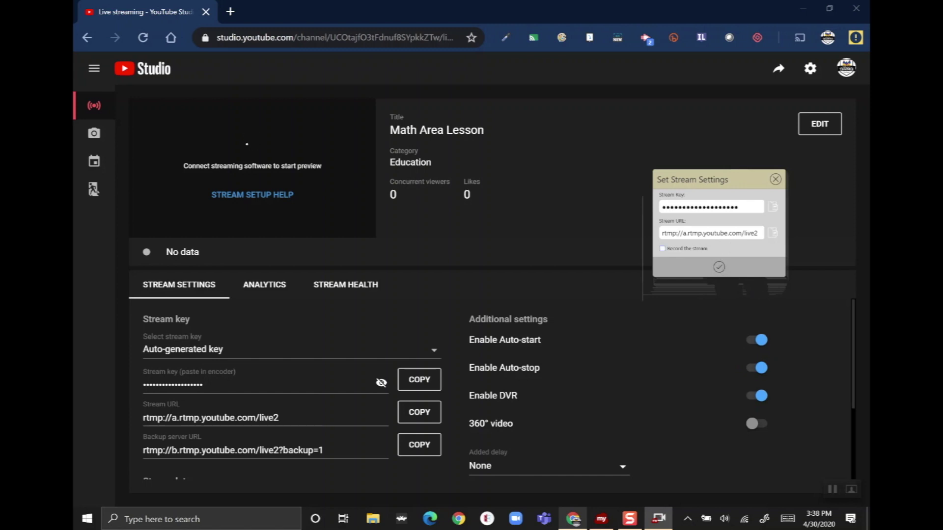
{"action": "left_click", "coordinate": [601, 520]}
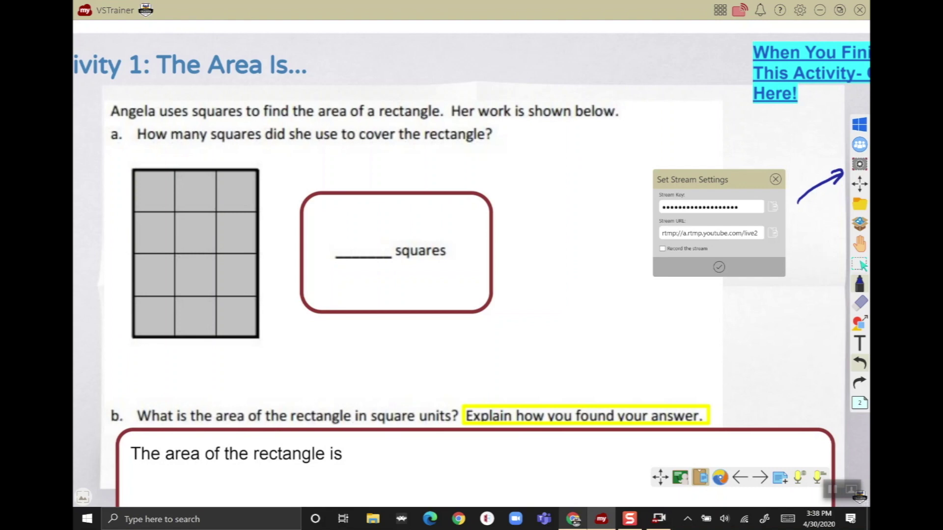
Step: Copy the stream's share link from YouTube Studio's Share panel, then return to the whiteboard
{"action": "left_click", "coordinate": [573, 519]}
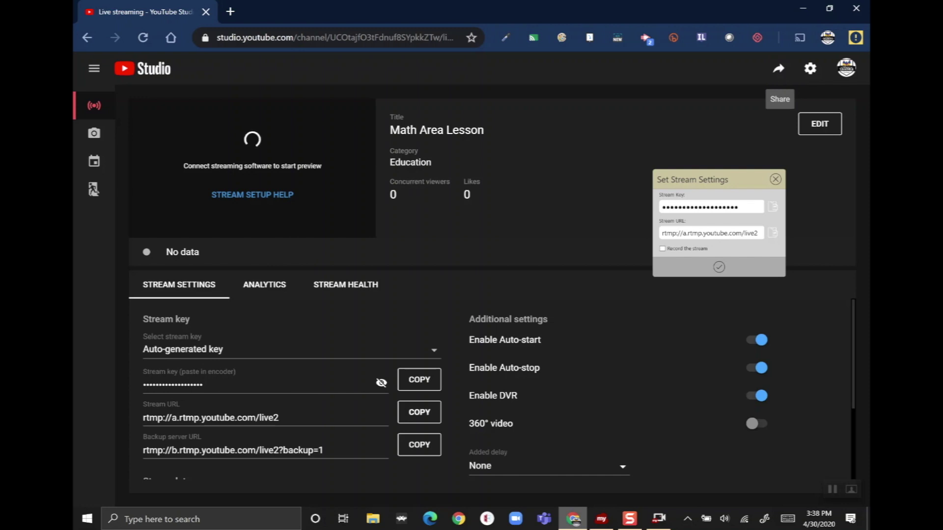
{"action": "left_click", "coordinate": [779, 72]}
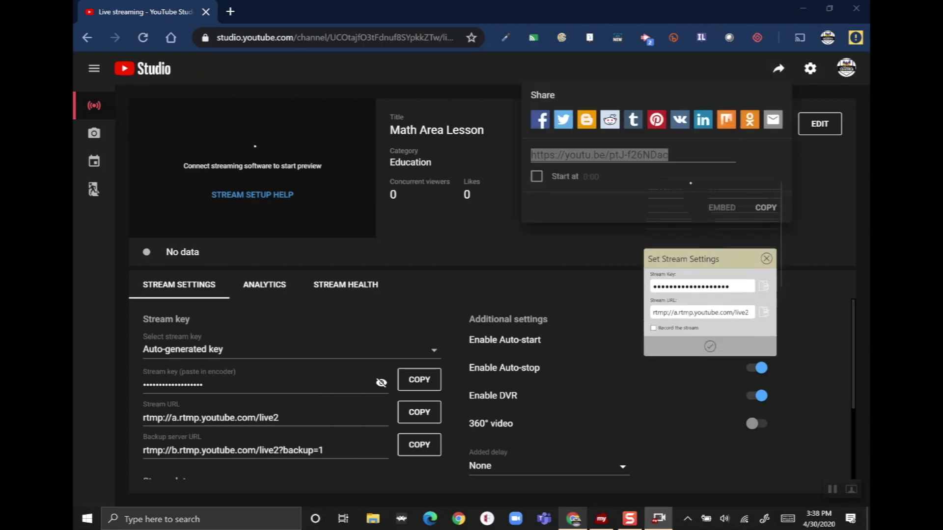
{"action": "left_click", "coordinate": [665, 155]}
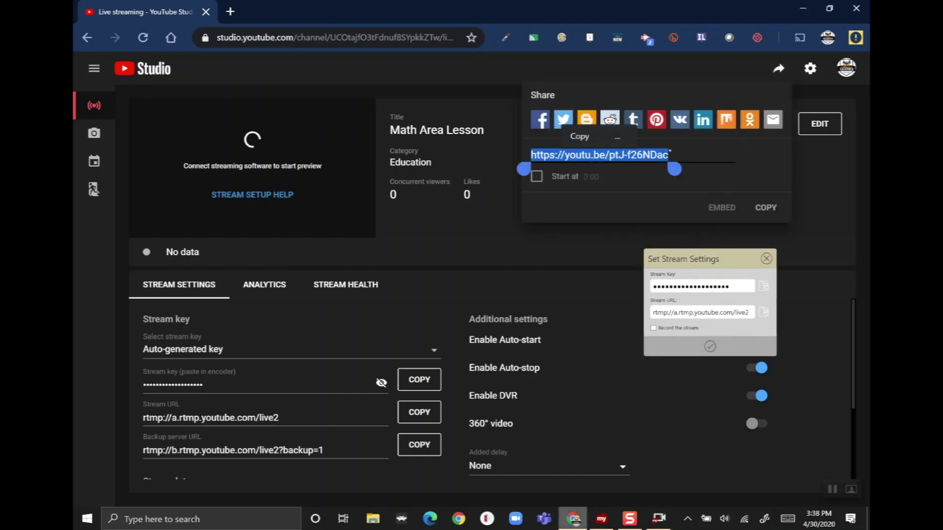
{"action": "left_click", "coordinate": [580, 136]}
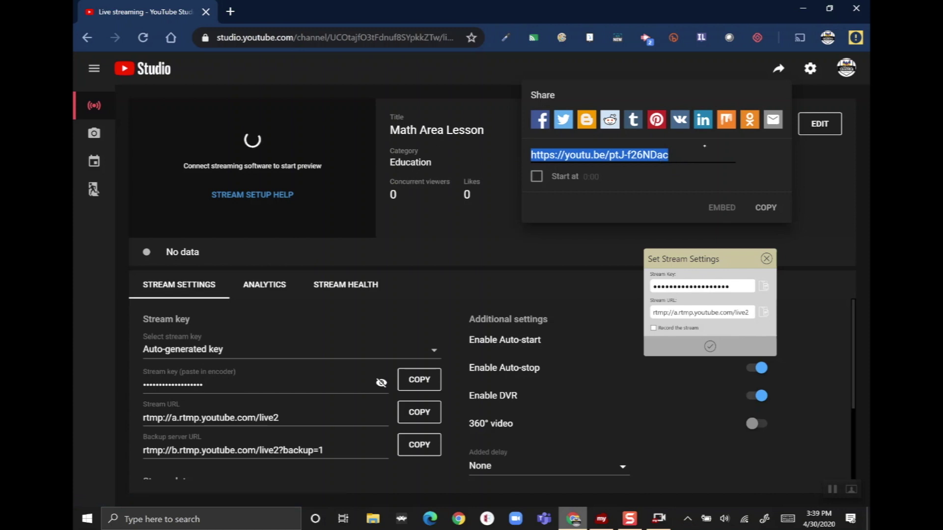
{"action": "left_click", "coordinate": [826, 188]}
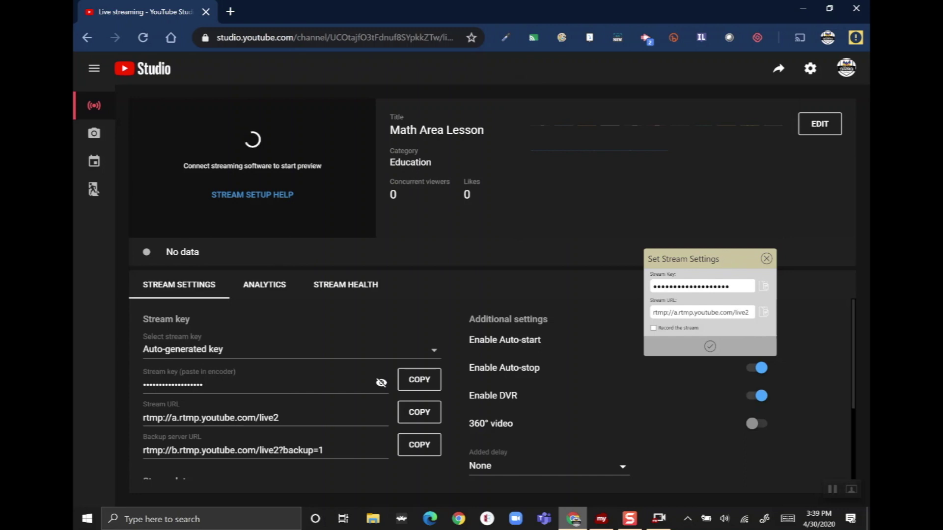
{"action": "key", "text": "alt+Tab"}
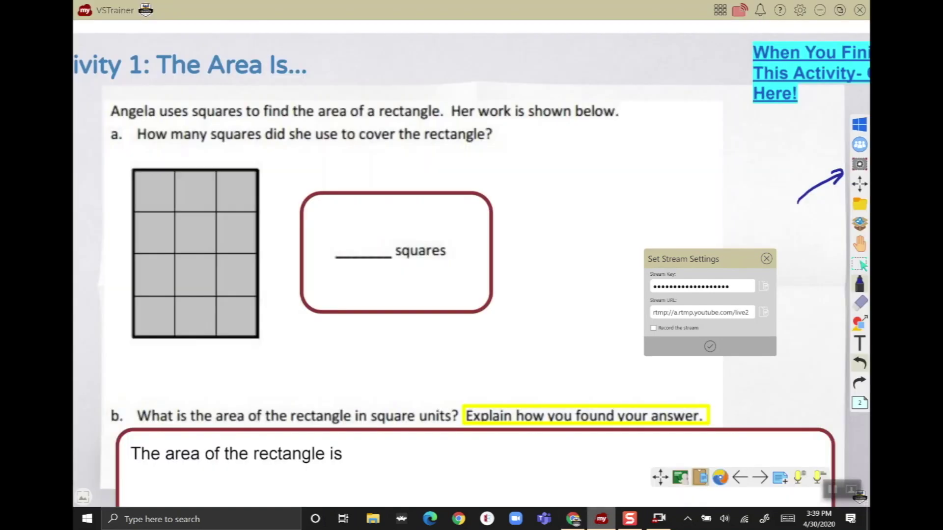
Step: Start streaming and number the rectangle's first three rows of squares 1 to 9
{"action": "left_click", "coordinate": [710, 346]}
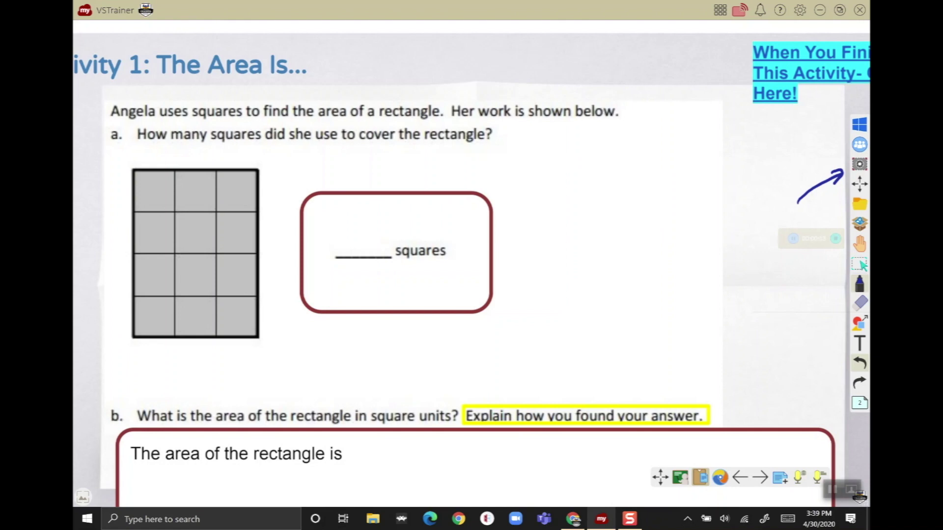
{"action": "mouse_move", "coordinate": [153, 181]}
{"action": "left_mouse_down"}
{"action": "mouse_move", "coordinate": [149, 204]}
{"action": "mouse_move", "coordinate": [235, 192]}
{"action": "mouse_move", "coordinate": [224, 203]}
{"action": "left_mouse_up"}
{"action": "left_click_drag", "start_coordinate": [147, 219], "coordinate": [151, 256]}
{"action": "left_click_drag", "start_coordinate": [205, 222], "coordinate": [183, 250]}
{"action": "left_click_drag", "start_coordinate": [246, 215], "coordinate": [230, 240]}
{"action": "left_click_drag", "start_coordinate": [146, 264], "coordinate": [152, 289]}
{"action": "mouse_move", "coordinate": [210, 268]}
{"action": "left_mouse_down"}
{"action": "mouse_move", "coordinate": [239, 271]}
{"action": "mouse_move", "coordinate": [235, 292]}
{"action": "left_mouse_up"}
Step: Write 10, 11 and 12 in the bottom row and 12 as the answer before 'squares'
{"action": "mouse_move", "coordinate": [146, 304]}
{"action": "left_mouse_down"}
{"action": "mouse_move", "coordinate": [146, 334]}
{"action": "mouse_move", "coordinate": [164, 308]}
{"action": "mouse_move", "coordinate": [191, 332]}
{"action": "left_mouse_up"}
{"action": "left_click_drag", "start_coordinate": [205, 309], "coordinate": [200, 333]}
{"action": "left_click_drag", "start_coordinate": [232, 310], "coordinate": [229, 331]}
{"action": "mouse_move", "coordinate": [236, 311]}
{"action": "left_mouse_down"}
{"action": "mouse_move", "coordinate": [239, 327]}
{"action": "mouse_move", "coordinate": [253, 330]}
{"action": "left_mouse_up"}
{"action": "mouse_move", "coordinate": [353, 214]}
{"action": "left_mouse_down"}
{"action": "mouse_move", "coordinate": [353, 246]}
{"action": "mouse_move", "coordinate": [385, 245]}
{"action": "left_mouse_up"}
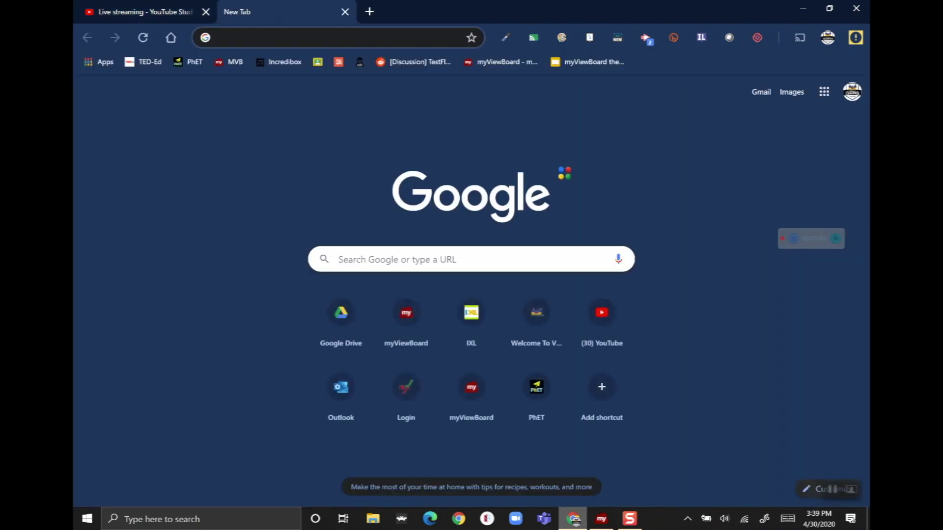
Step: Load ixl.com in the new Chrome tab
{"action": "type", "text": "ixl.com"}
{"action": "key", "text": "Return"}
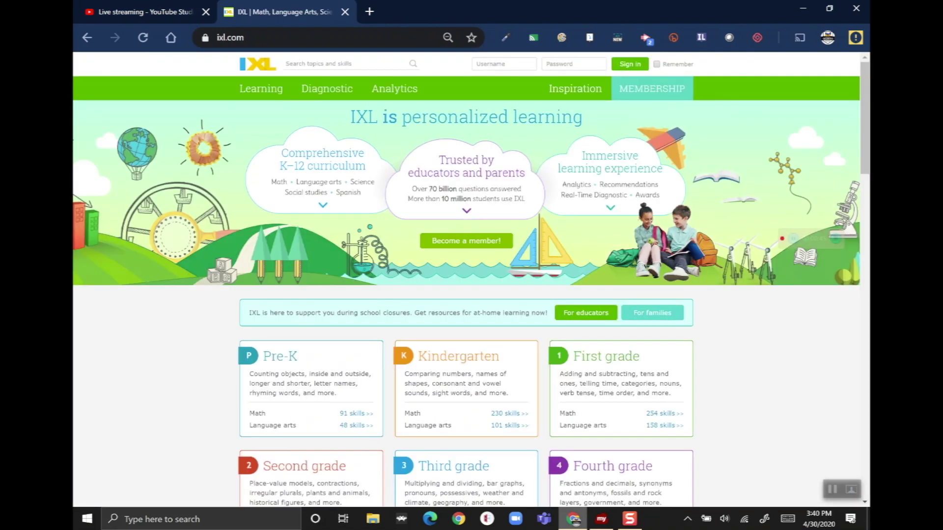
Step: Return to the area lesson whiteboard, move the recording timer aside, and show YouTube Studio's live page
{"action": "key", "text": "alt+Tab"}
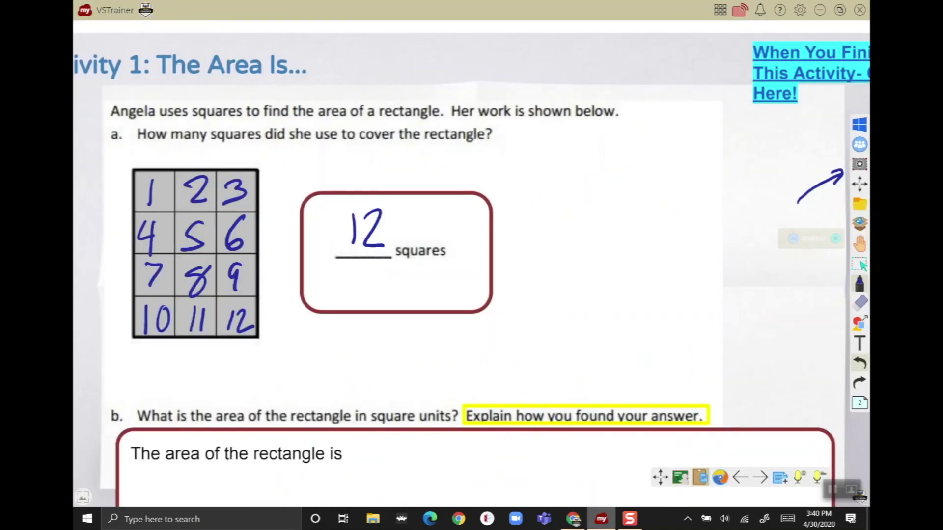
{"action": "left_click_drag", "start_coordinate": [813, 233], "coordinate": [732, 193]}
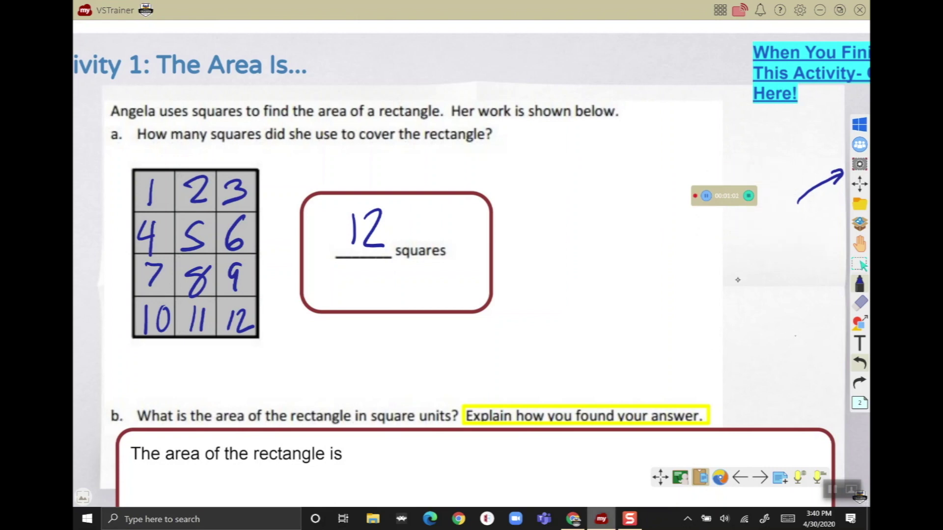
{"action": "left_click_drag", "start_coordinate": [746, 279], "coordinate": [758, 283]}
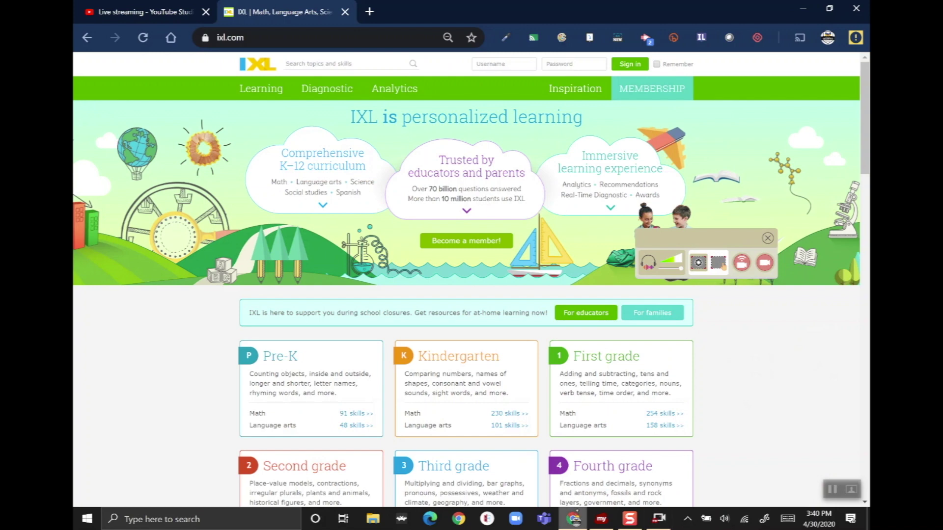
{"action": "left_click", "coordinate": [573, 519]}
{"action": "left_click", "coordinate": [143, 12]}
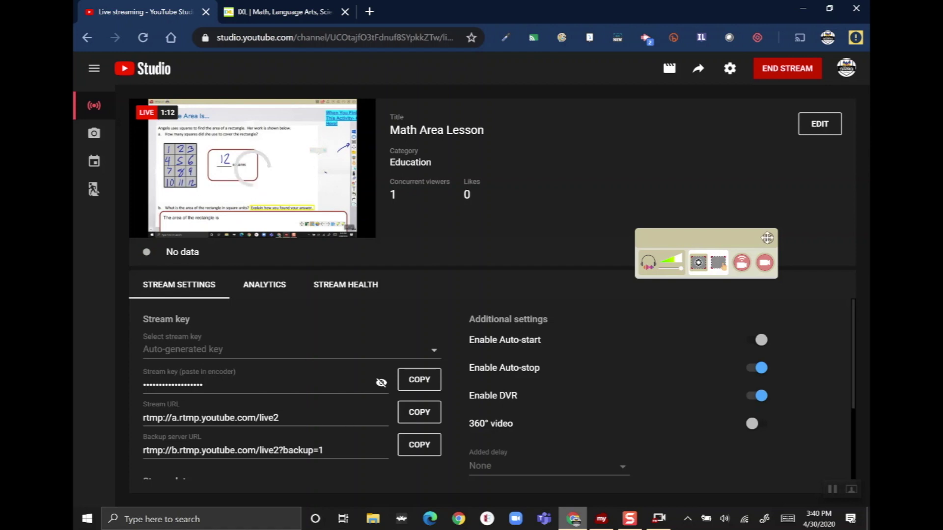
Step: Stop the Math Area Lesson broadcast from the recorder toolbar
{"action": "left_click", "coordinate": [768, 238]}
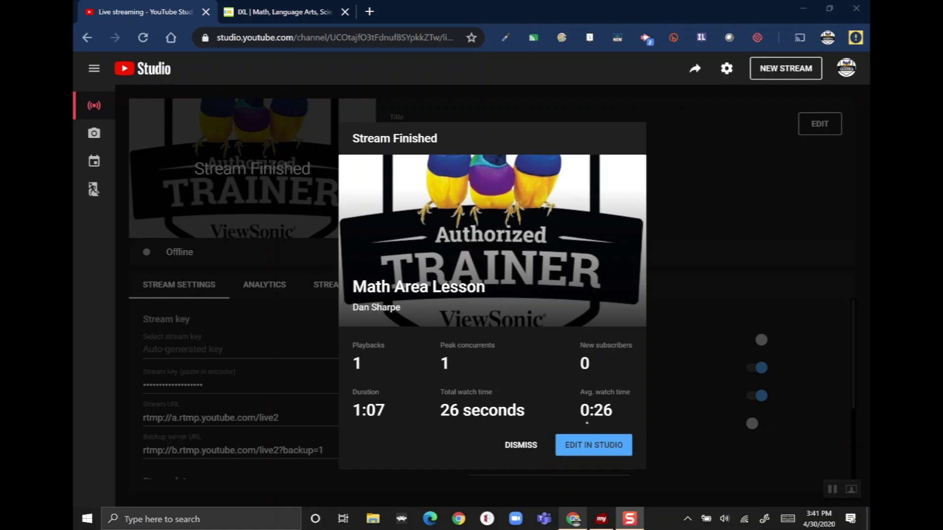
Step: Open the finished stream in the Studio editor, then go back to the Channel videos list
{"action": "left_click", "coordinate": [599, 450]}
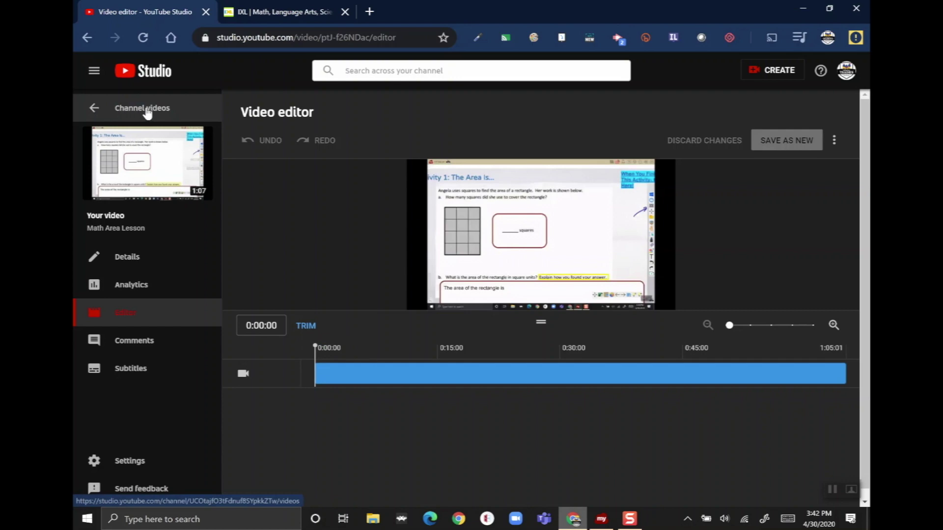
{"action": "left_click", "coordinate": [94, 108]}
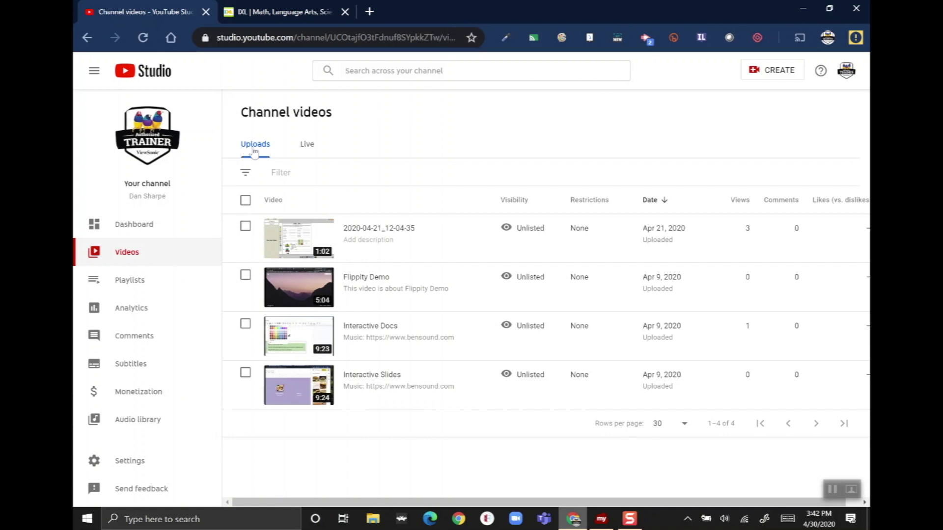
Step: Copy the Math Area Lesson replay's shareable link from the Live list and open a new tab
{"action": "mouse_move", "coordinate": [336, 253]}
{"action": "left_click", "coordinate": [303, 155]}
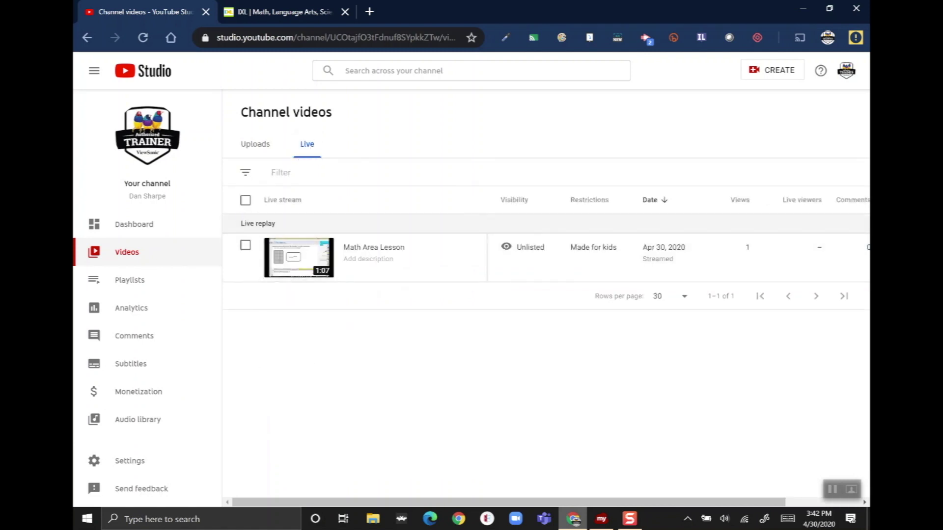
{"action": "mouse_move", "coordinate": [388, 259]}
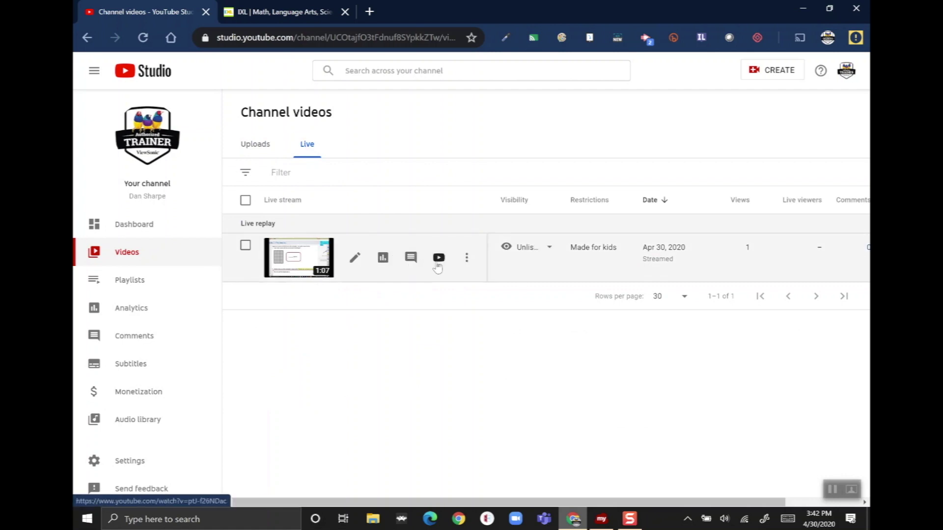
{"action": "mouse_move", "coordinate": [438, 260]}
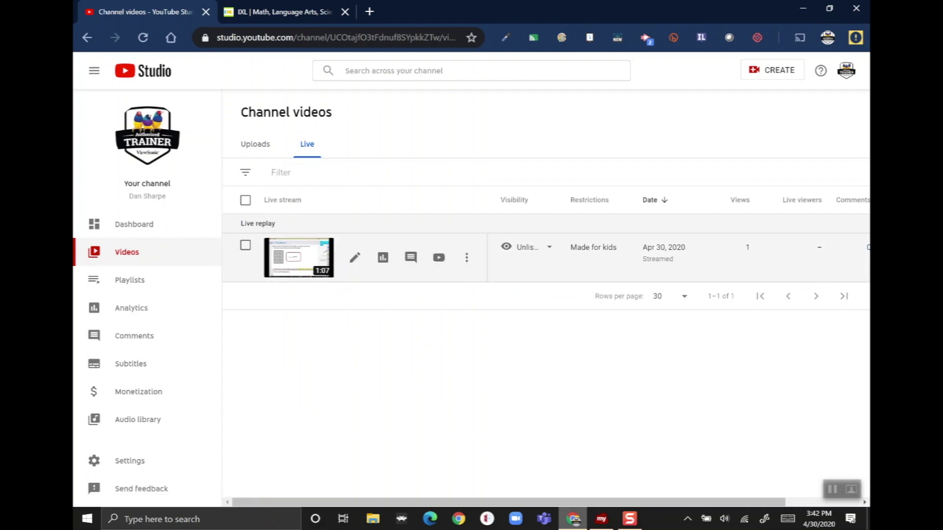
{"action": "left_click", "coordinate": [464, 262]}
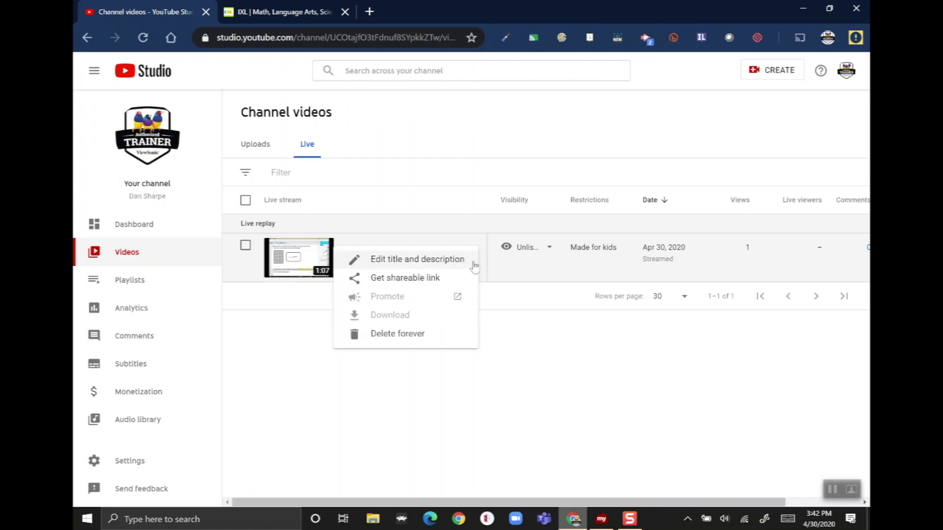
{"action": "left_click", "coordinate": [446, 278]}
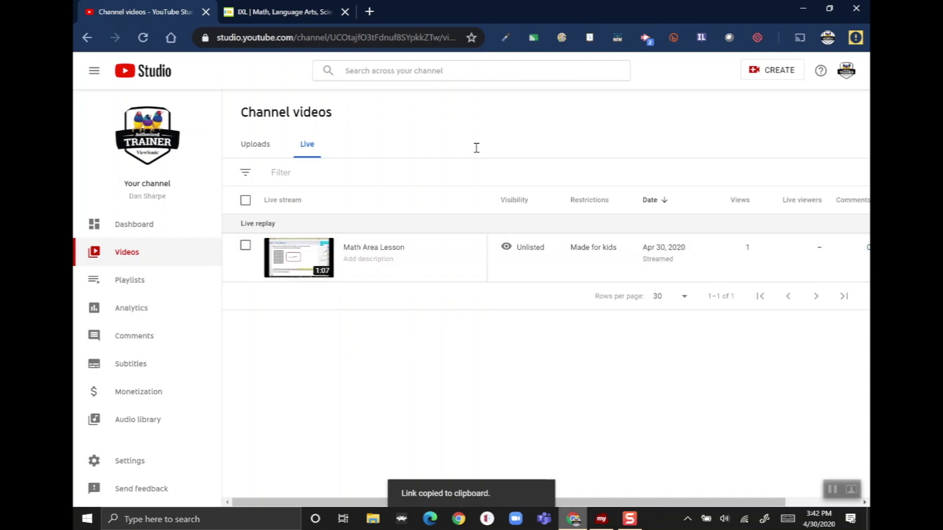
{"action": "left_click", "coordinate": [369, 11]}
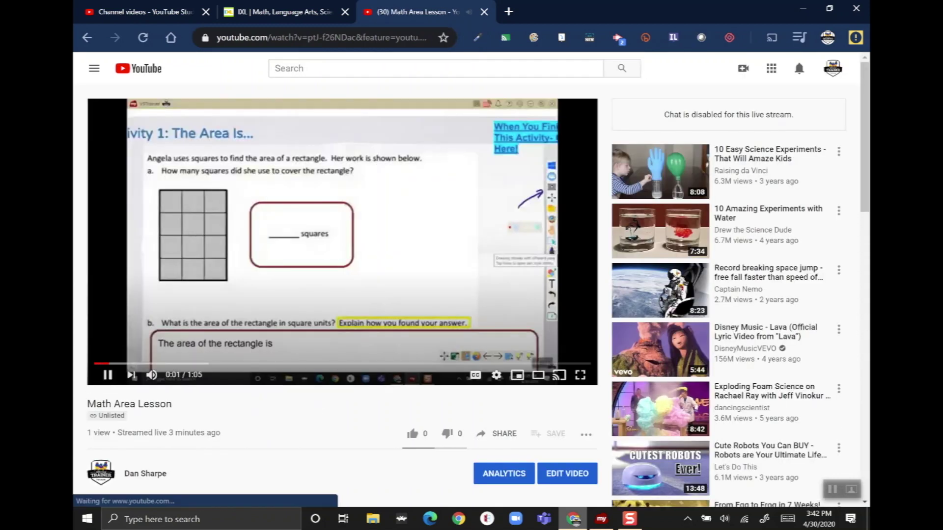
Step: Jump the replay to about 0:22, pause, then drag ahead to 0:46 showing the IXL homepage
{"action": "left_click", "coordinate": [267, 365]}
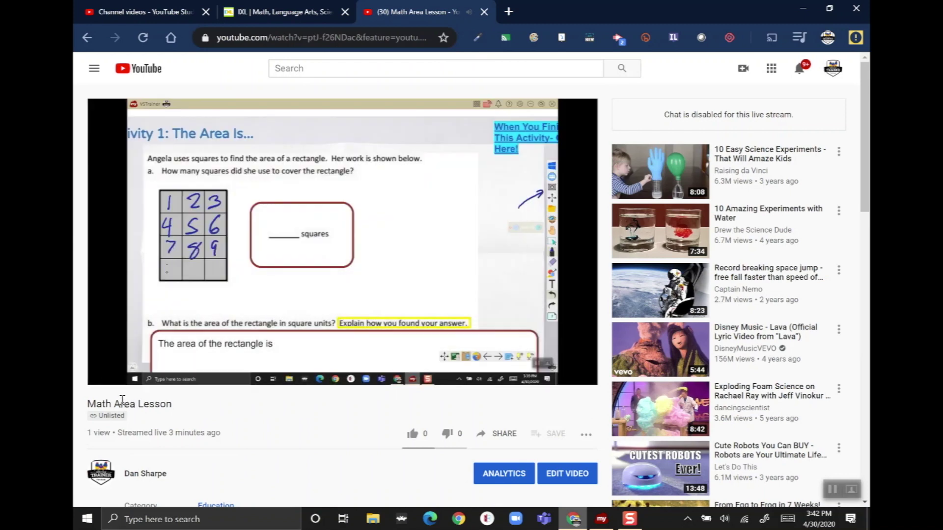
{"action": "left_click", "coordinate": [108, 375]}
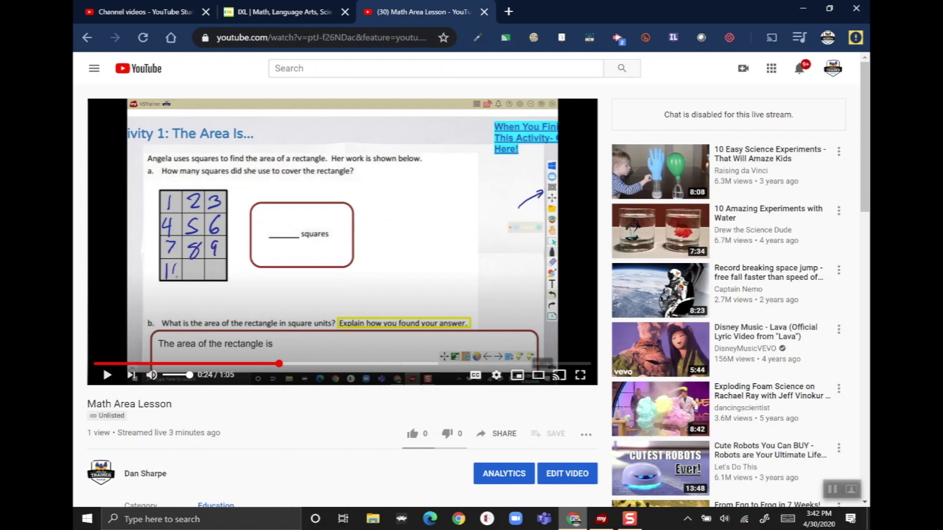
{"action": "left_click_drag", "start_coordinate": [278, 364], "coordinate": [450, 363]}
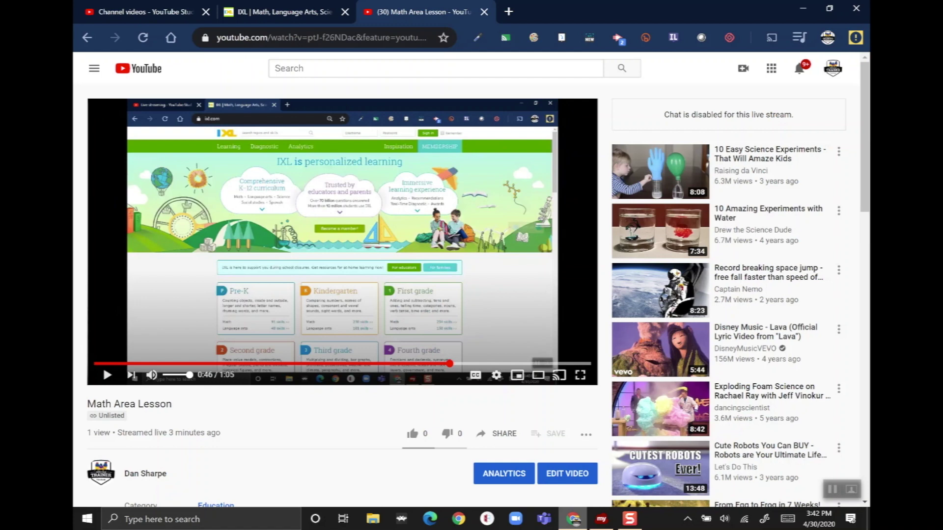